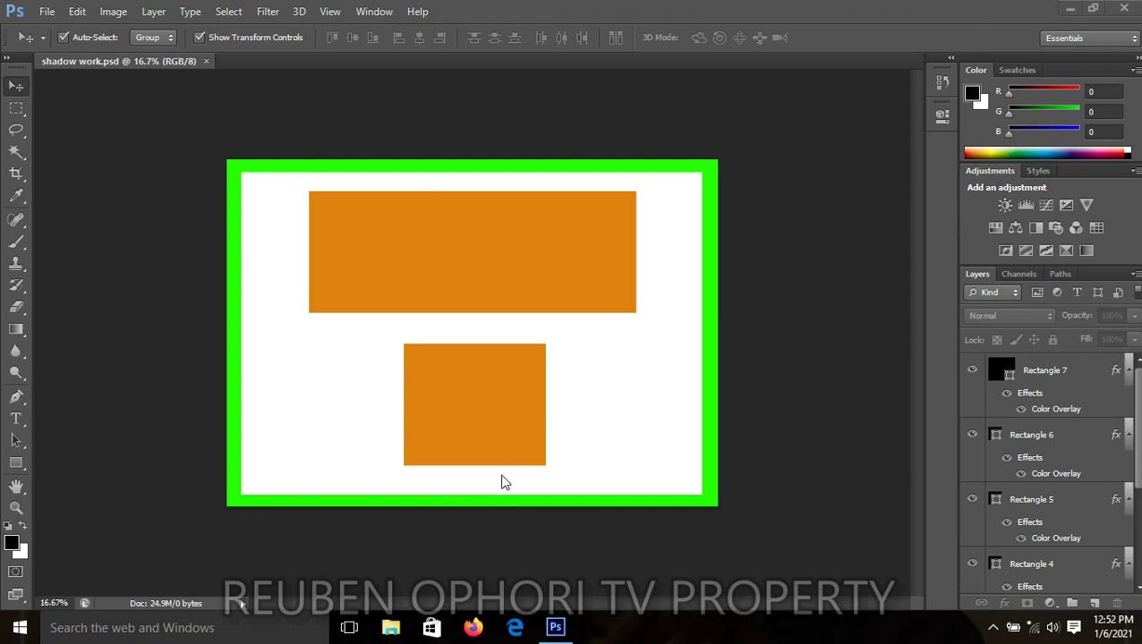
Step: Add a Drop Shadow to the small lower orange rectangle and begin increasing its distance
left_click(472, 407)
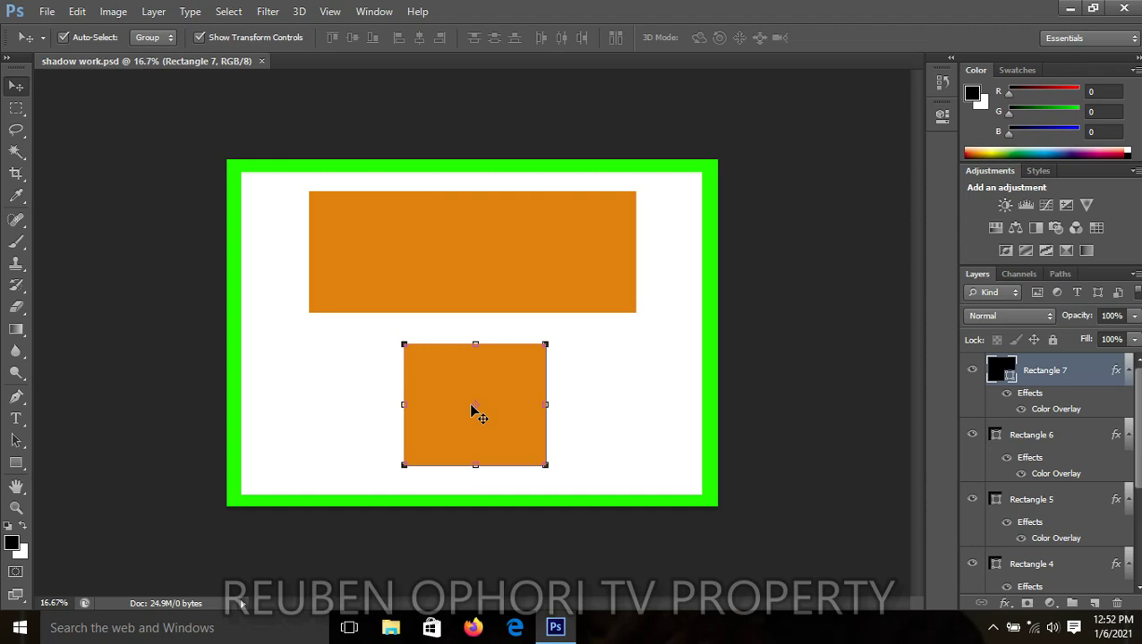
left_click(1005, 604)
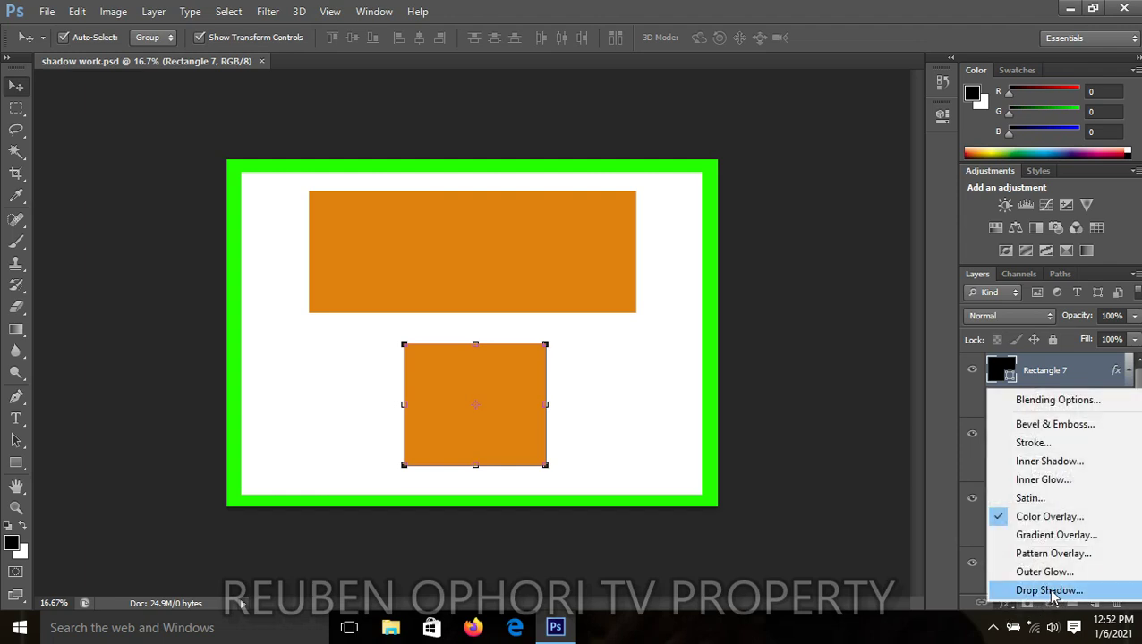
left_click(1052, 591)
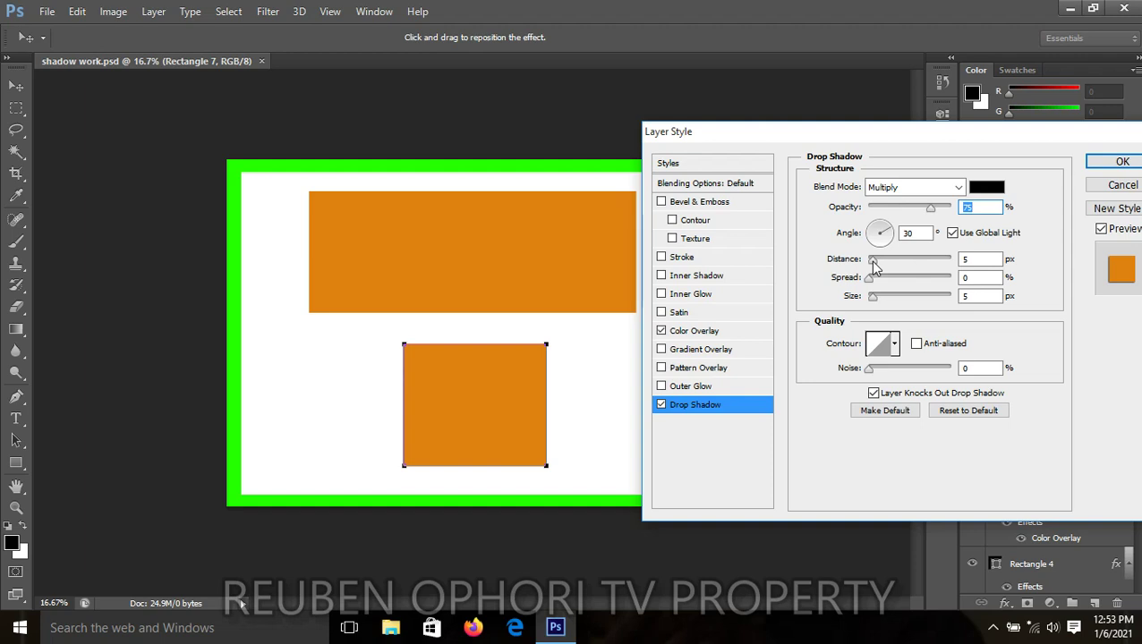
left_click_drag(874, 266, 900, 268)
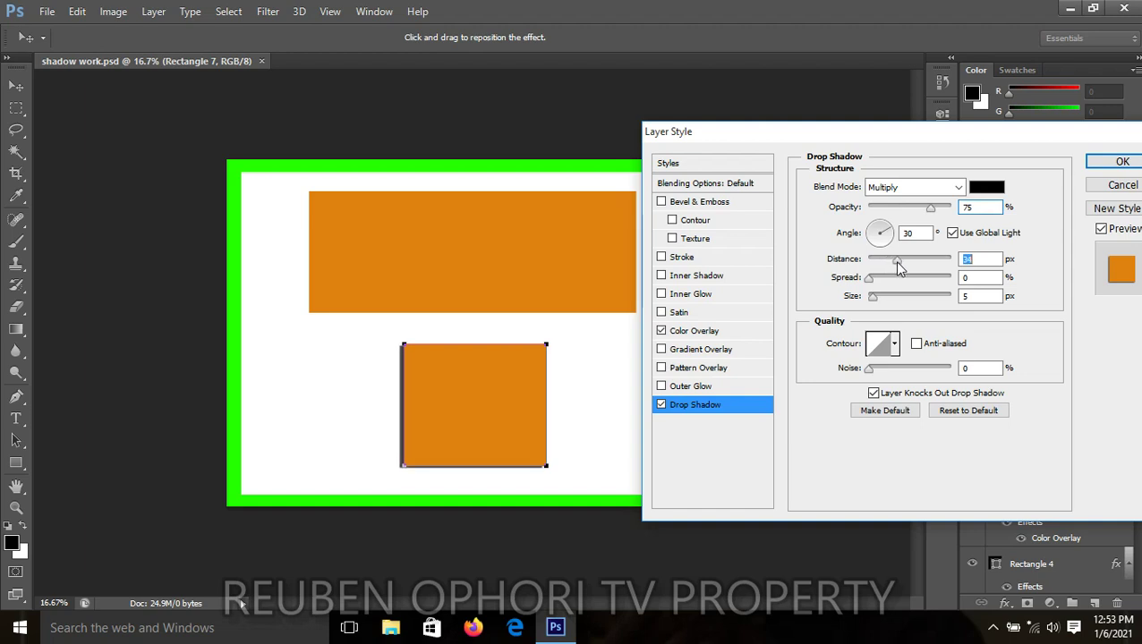
Step: Give the drop shadow an exact 73 px distance and widen its spread to 23%
left_click_drag(901, 268, 922, 267)
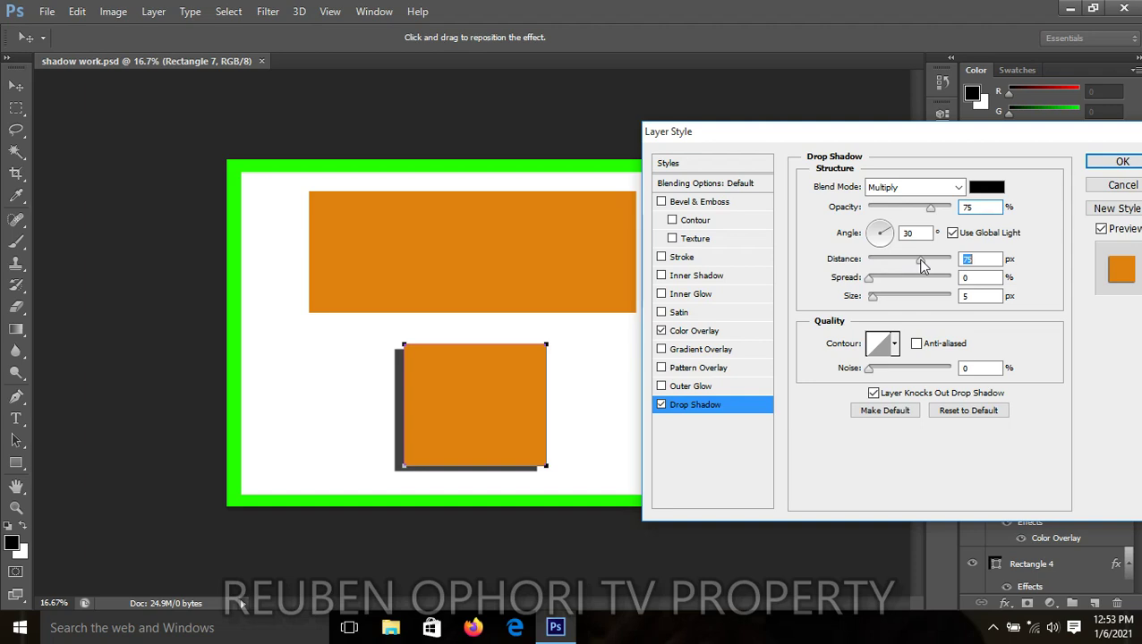
left_click_drag(921, 265, 925, 267)
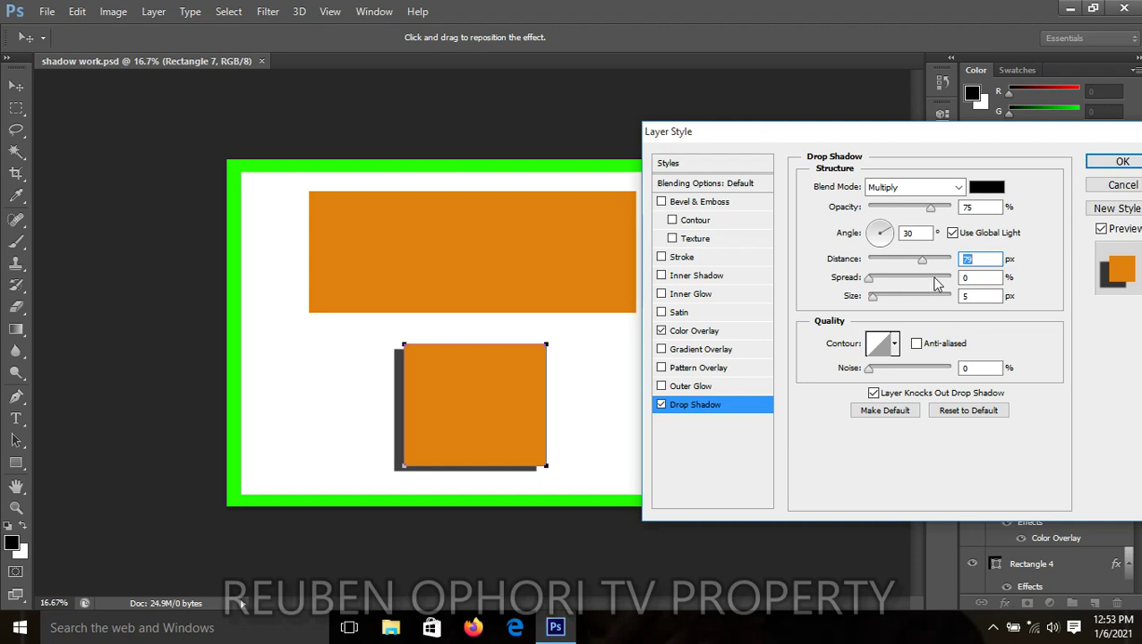
left_click(986, 259)
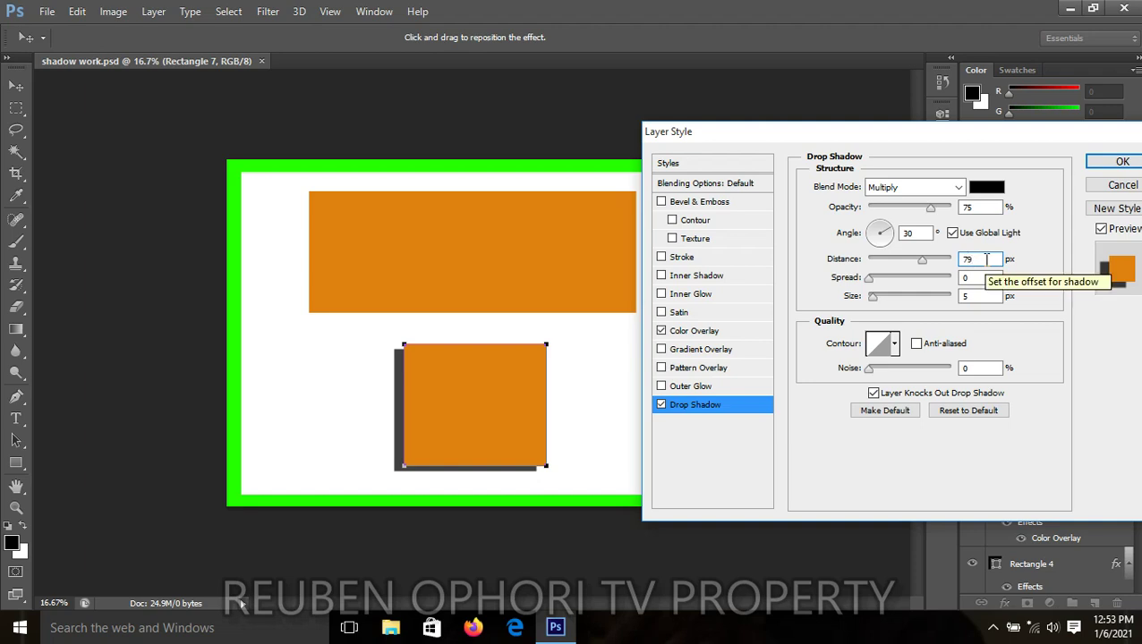
key("BackSpace")
key("BackSpace")
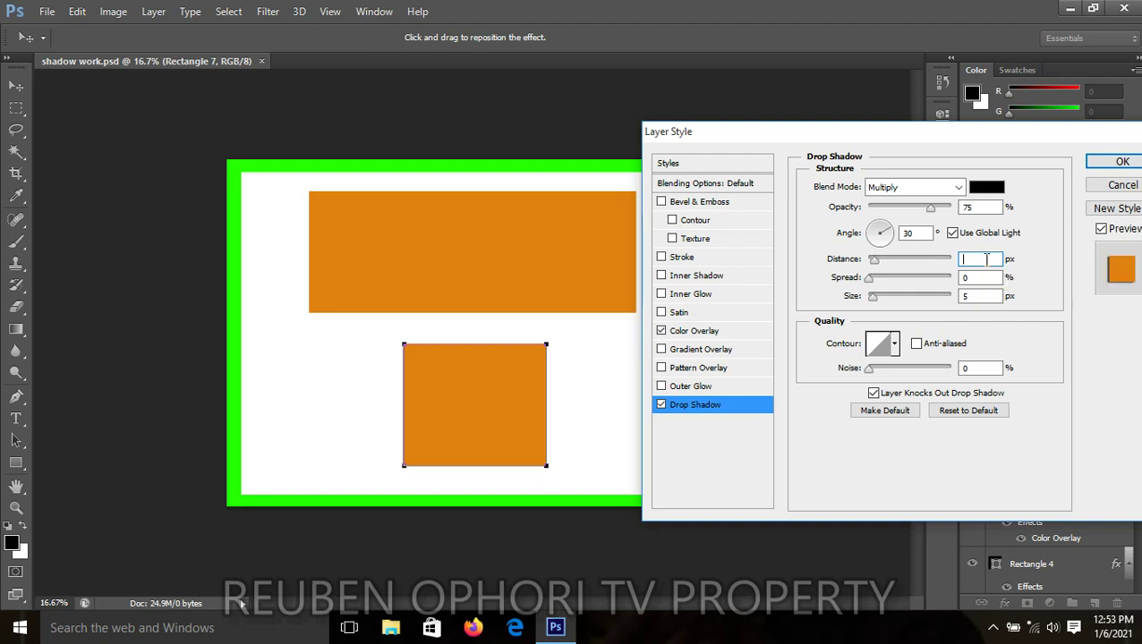
type("73")
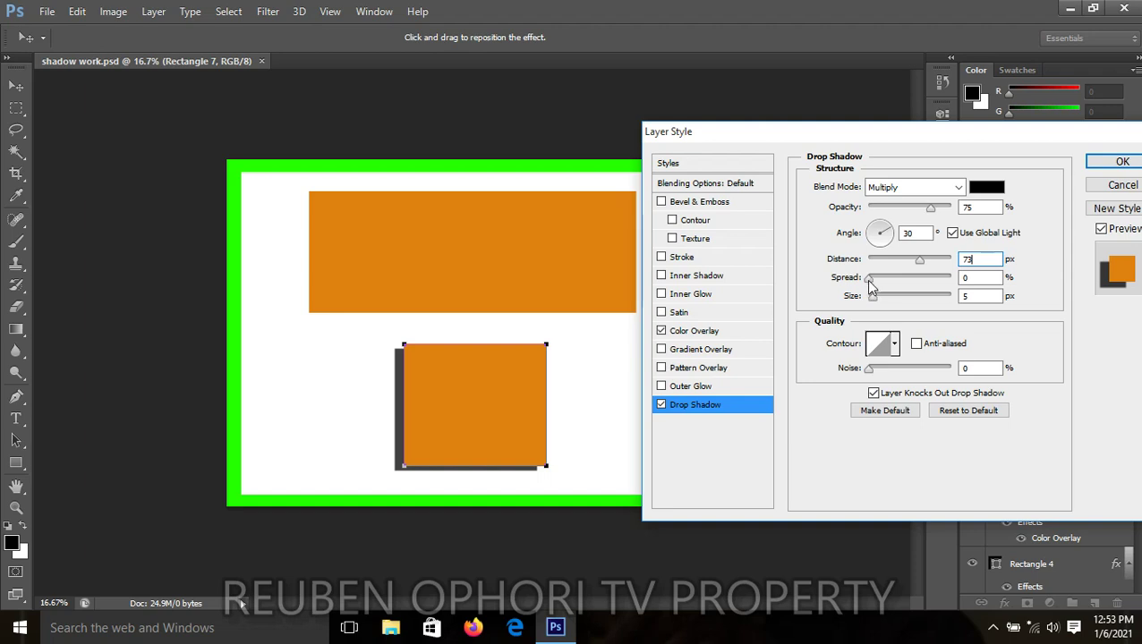
key("Return")
left_click_drag(867, 278, 882, 281)
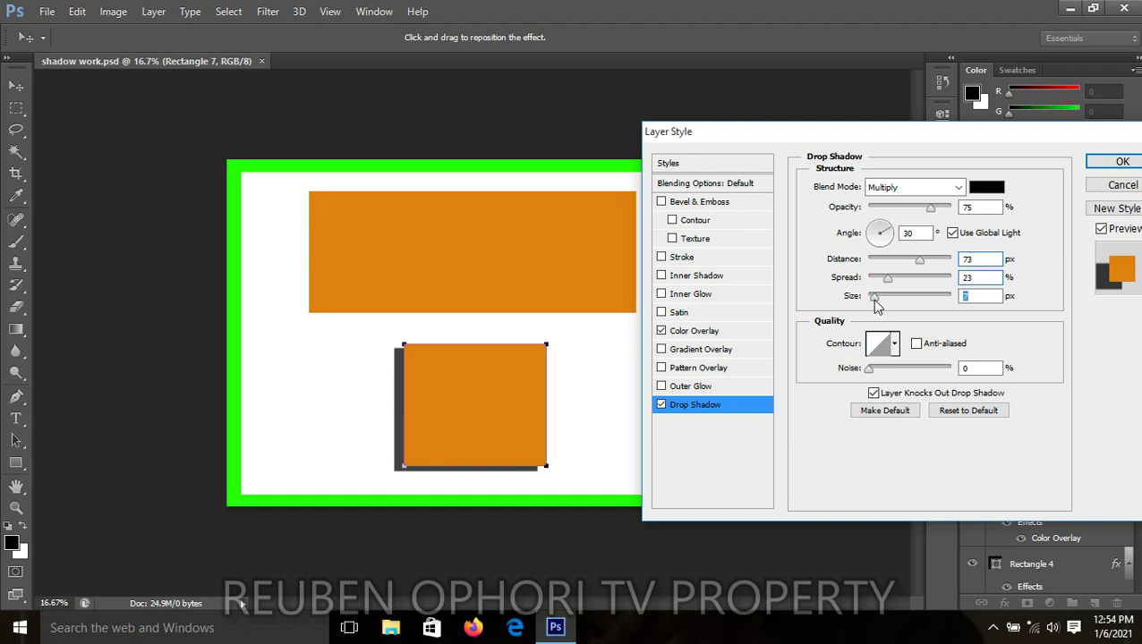
Step: Set the drop shadow size to 30 px
left_click_drag(874, 298, 886, 298)
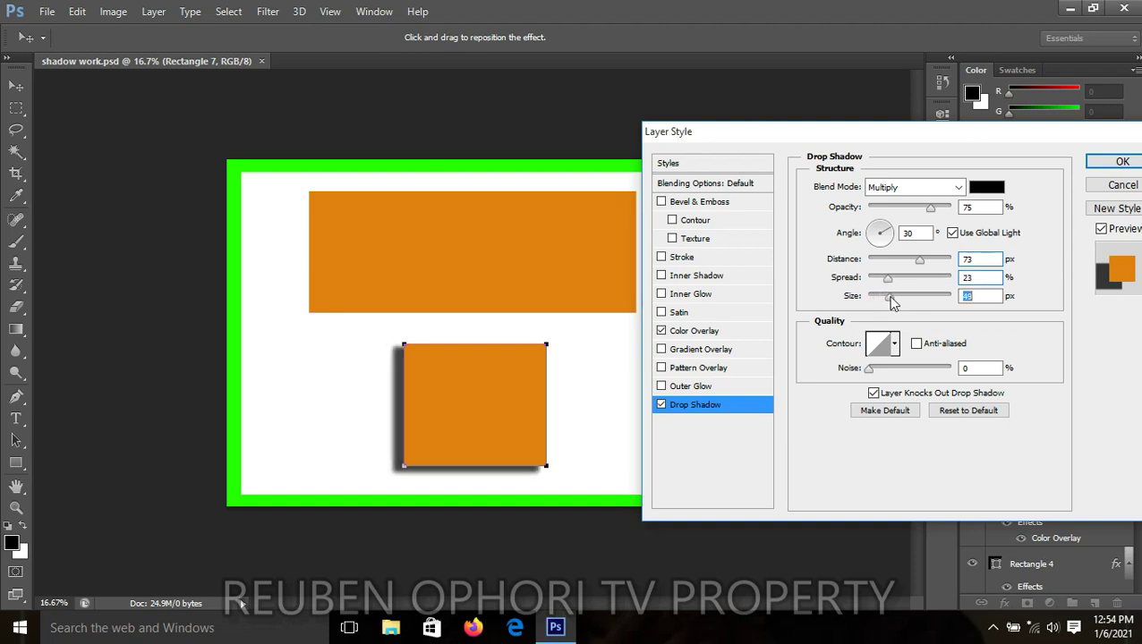
left_click_drag(885, 298, 879, 297)
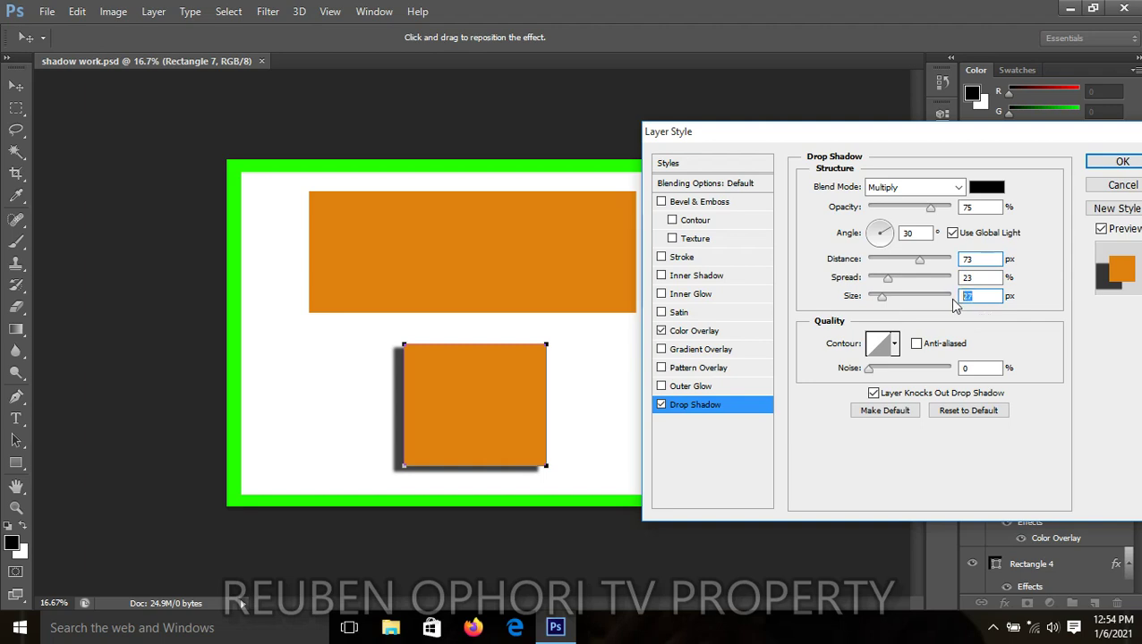
type("30")
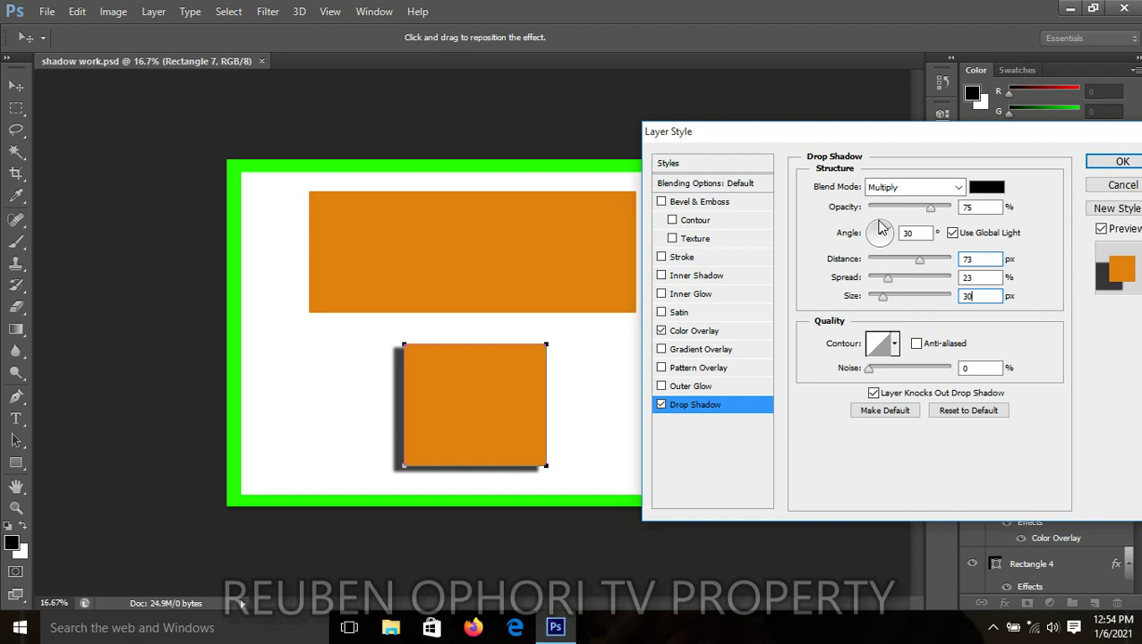
Step: Angle the drop shadow to 133° so it falls toward the lower right
left_click(881, 228)
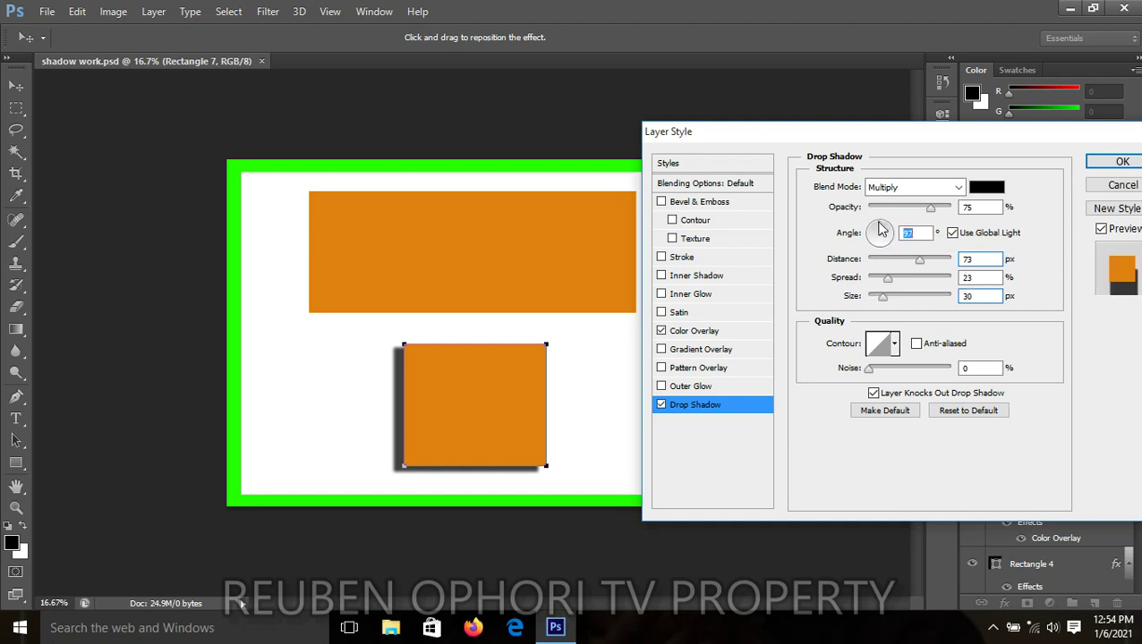
left_click(872, 224)
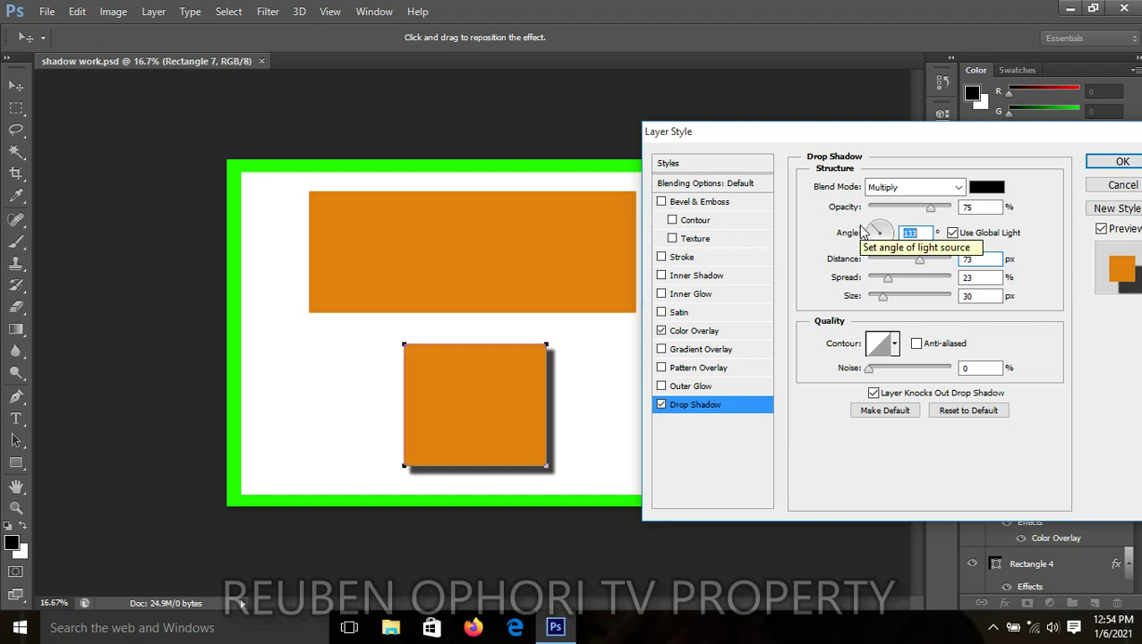
left_click(985, 188)
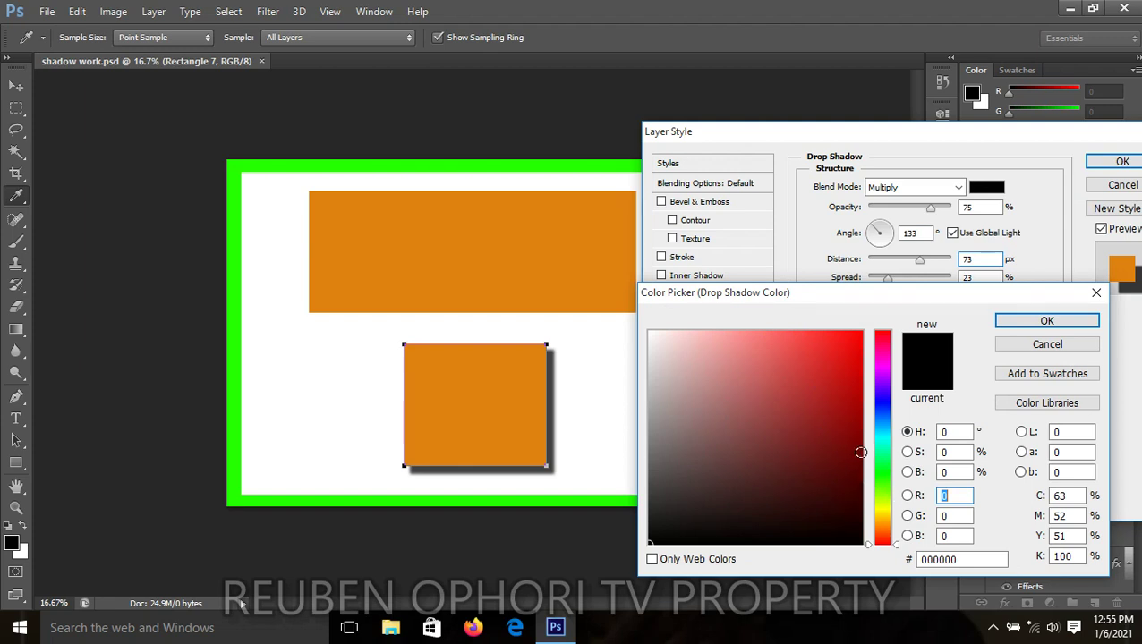
Step: Pick purple-blue 493abc (hue around 247) as the drop shadow colour and confirm it
left_click(881, 398)
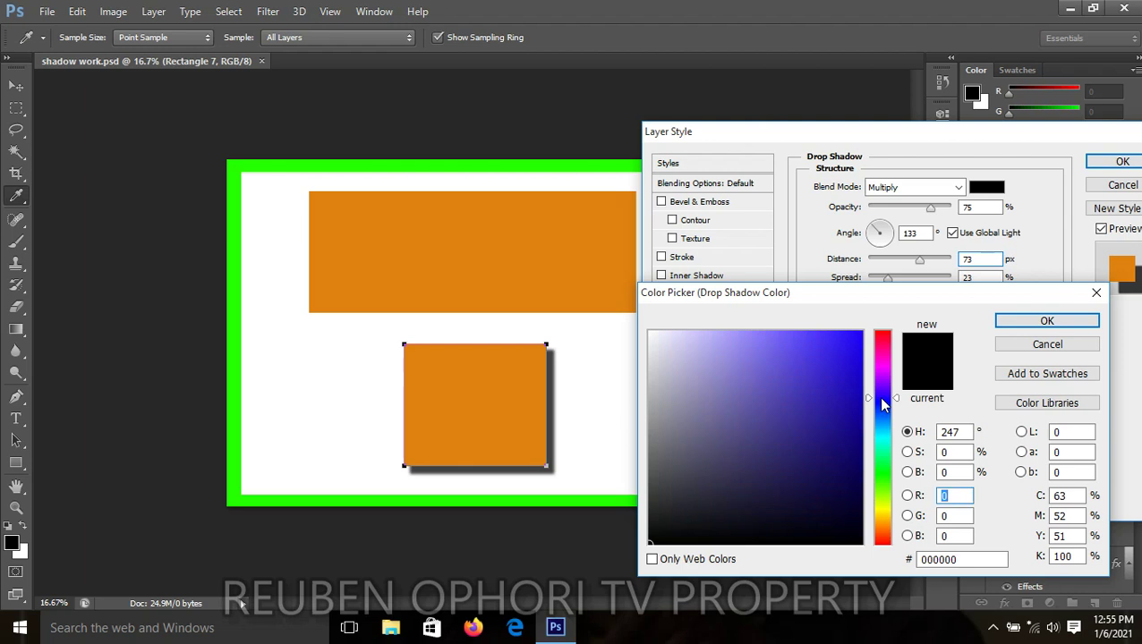
left_click(796, 387)
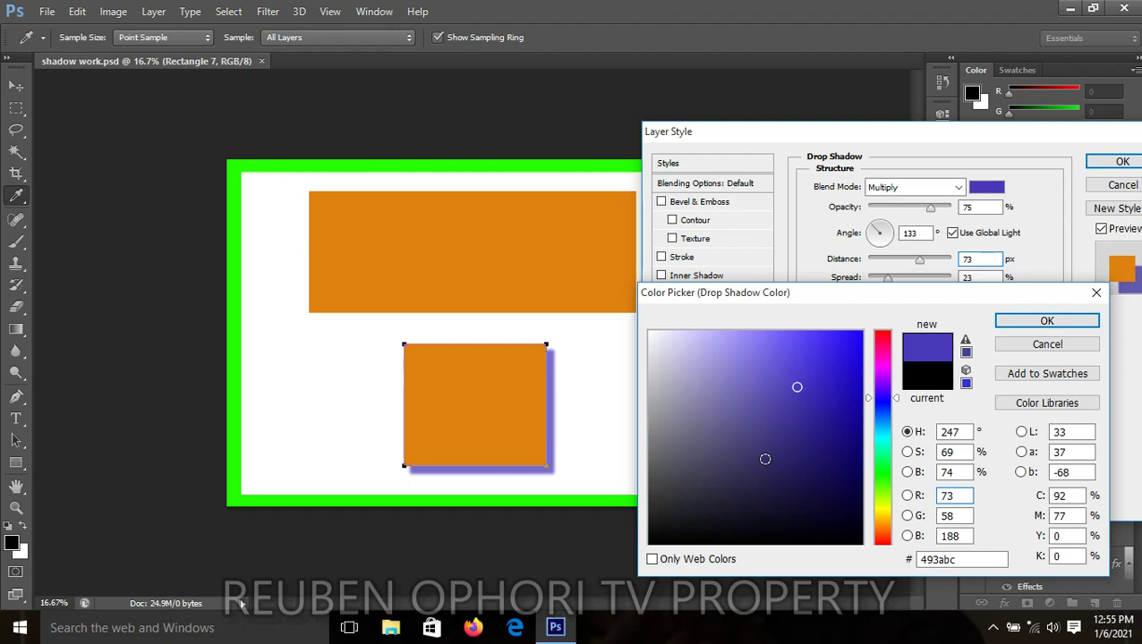
left_click(1057, 321)
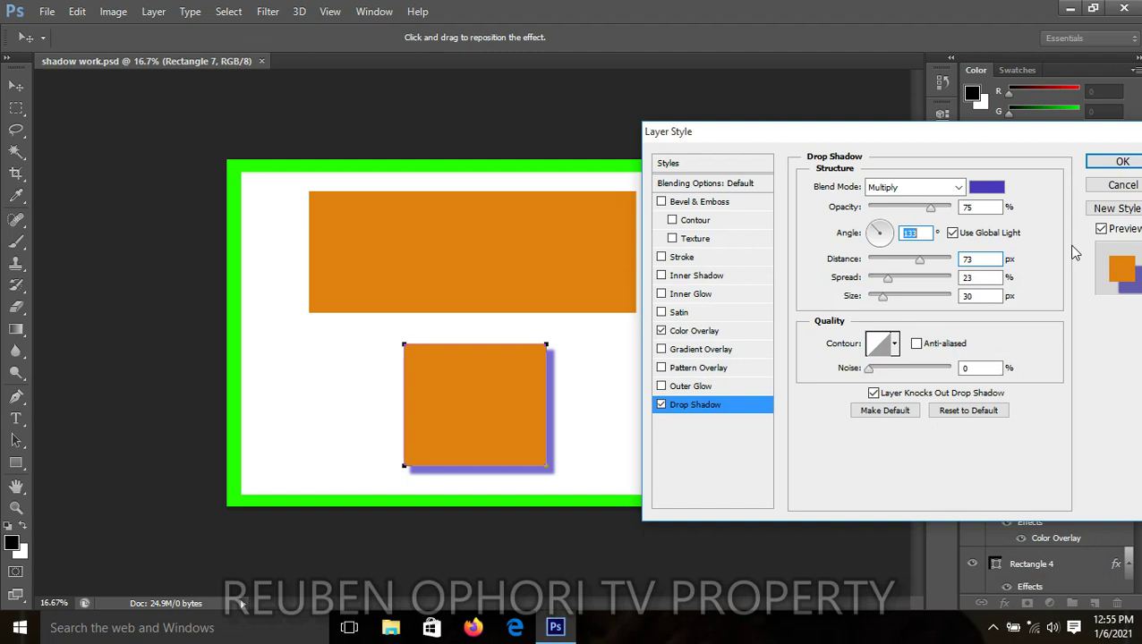
Step: Apply the purple drop shadow, close Layer Style and deselect the small rectangle
left_click(1122, 161)
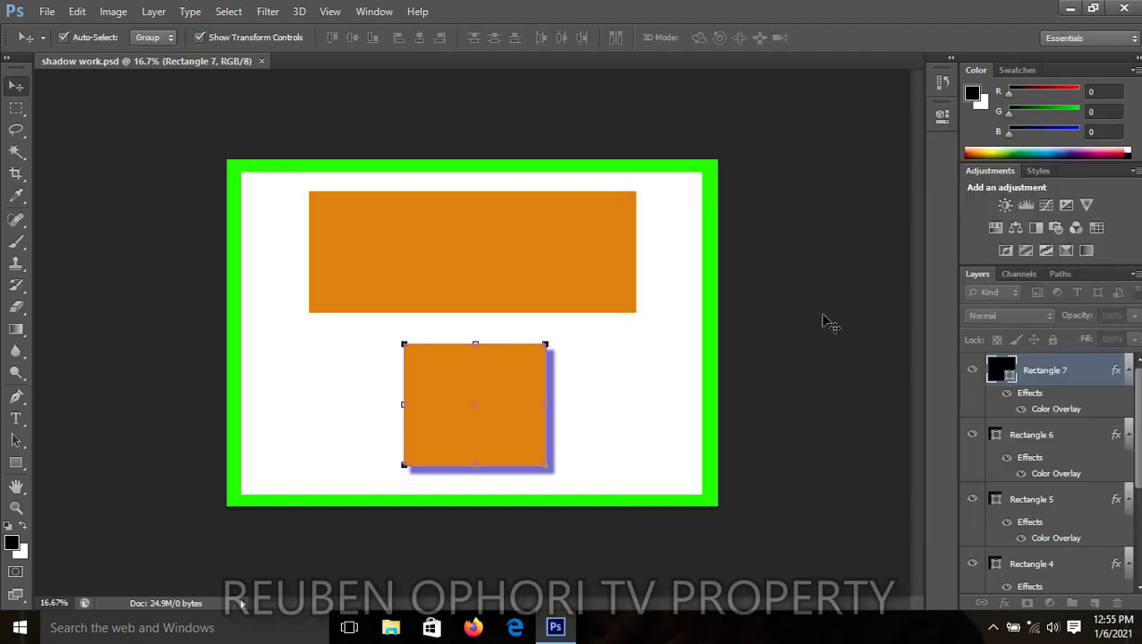
left_click(825, 318)
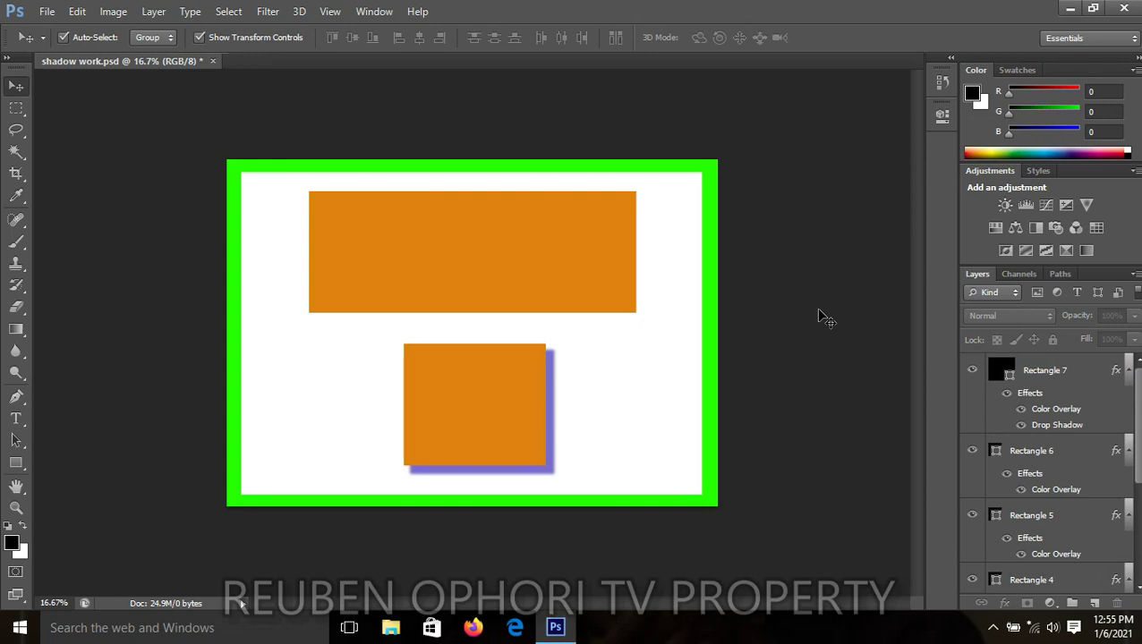
left_click(537, 254)
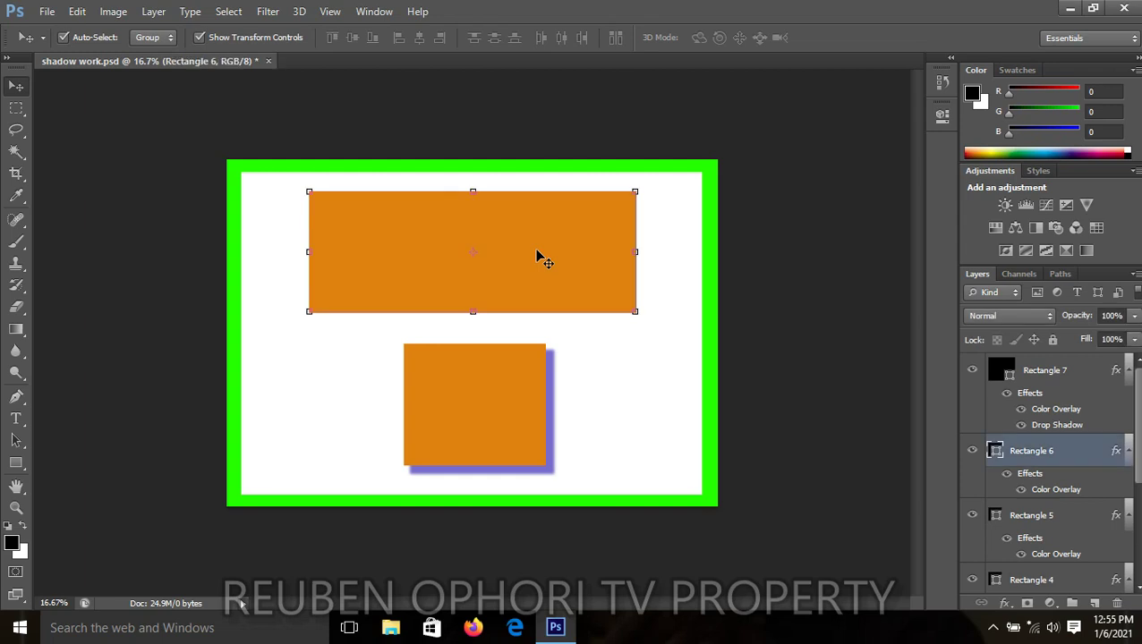
Step: Add a Gradient Overlay to the top rectangle and turn off its orange Color Overlay
left_click(1006, 607)
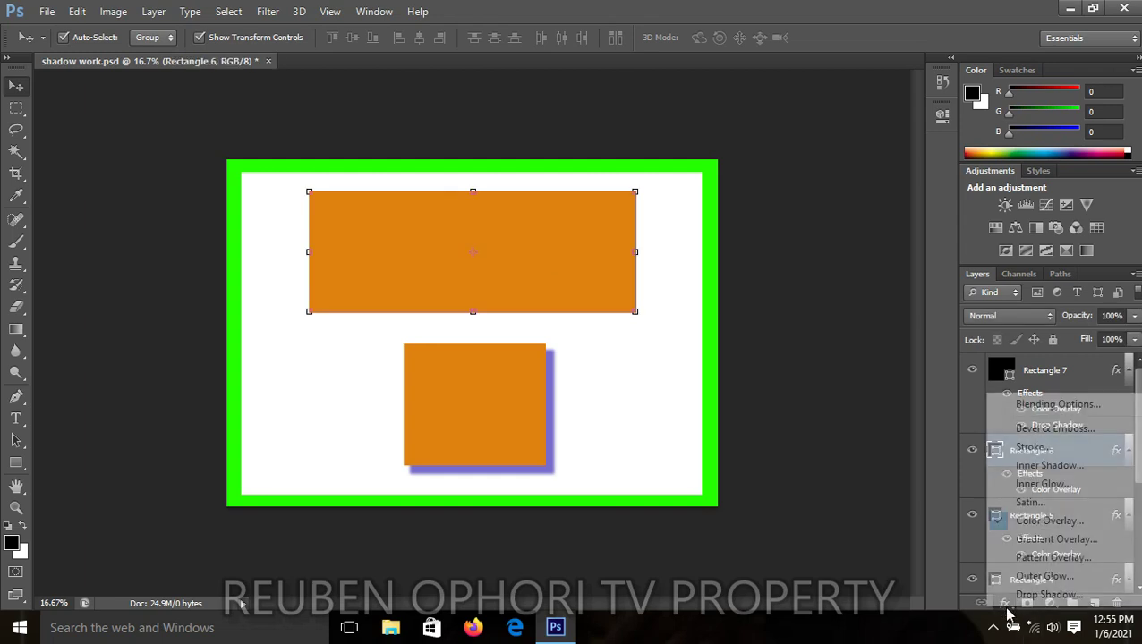
left_click(1082, 540)
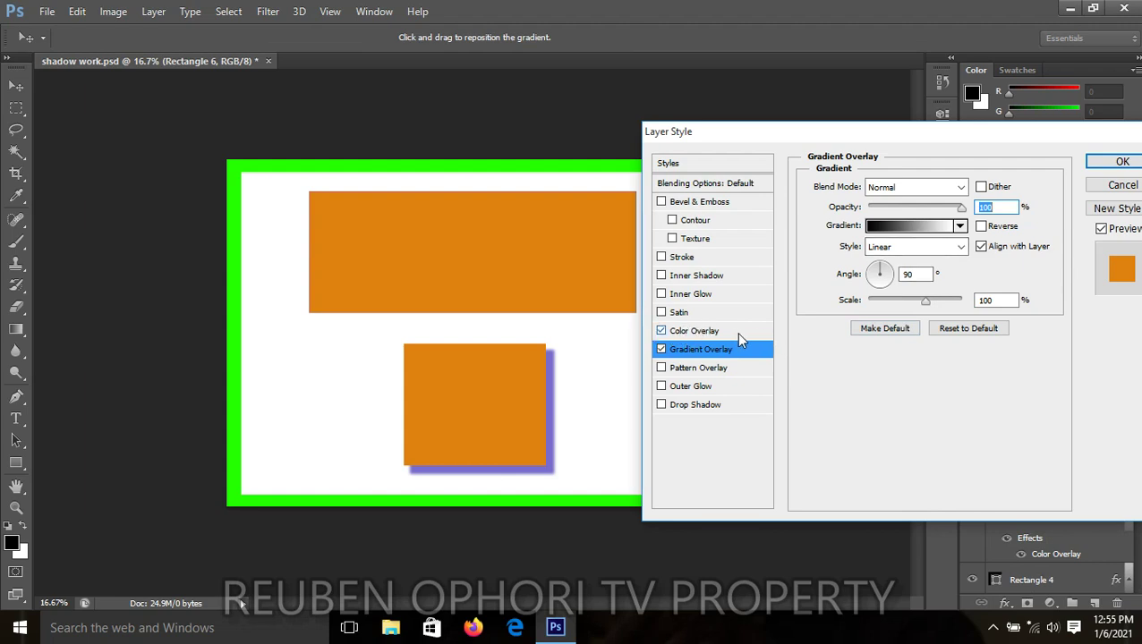
left_click(661, 331)
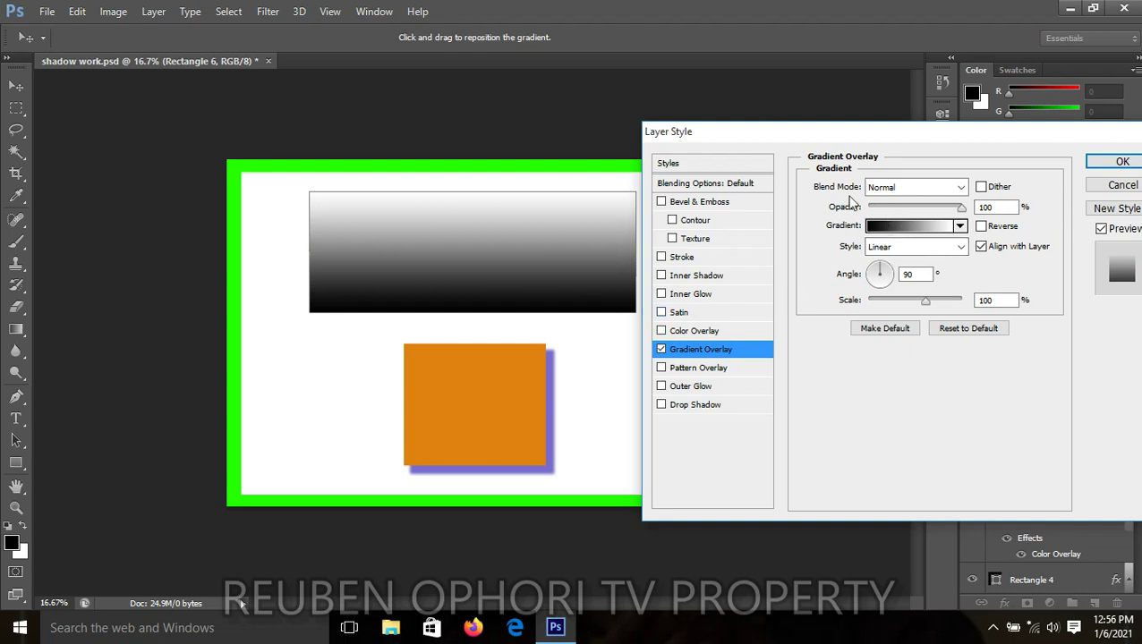
left_click_drag(884, 132, 913, 157)
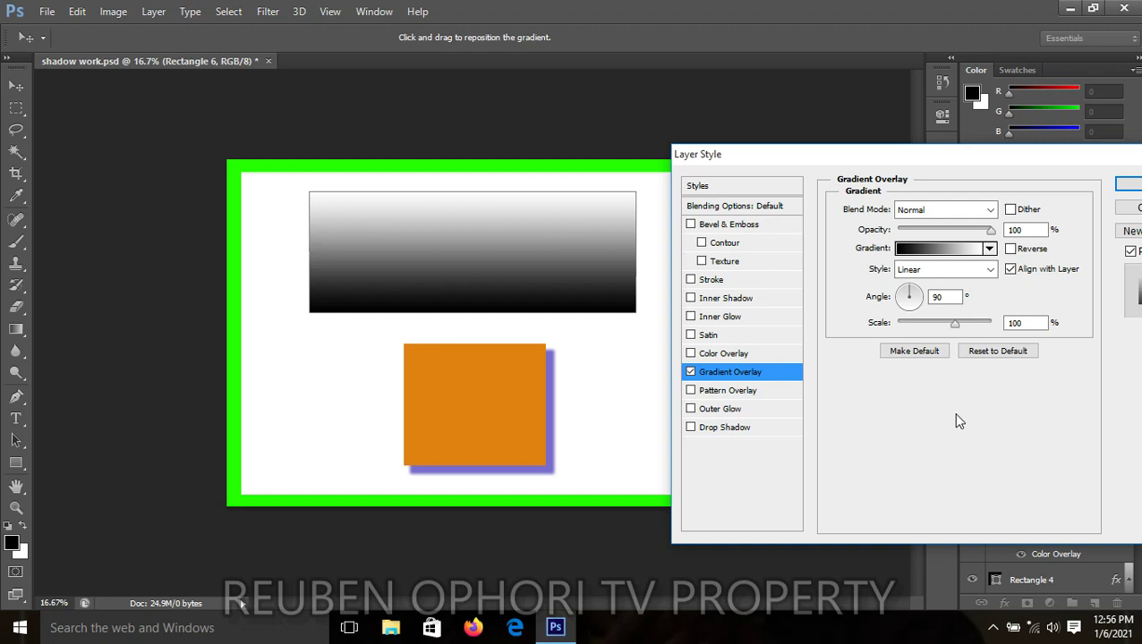
Step: Change the gradient's black left stop to deep purple 851381
left_click(931, 251)
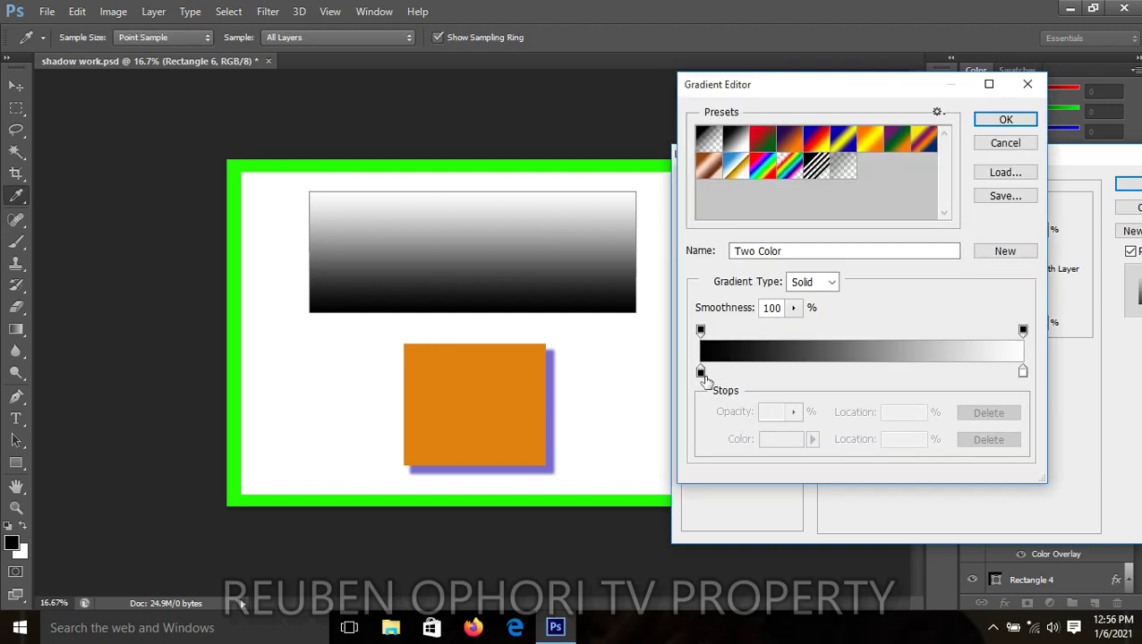
left_click(701, 373)
left_click(701, 372)
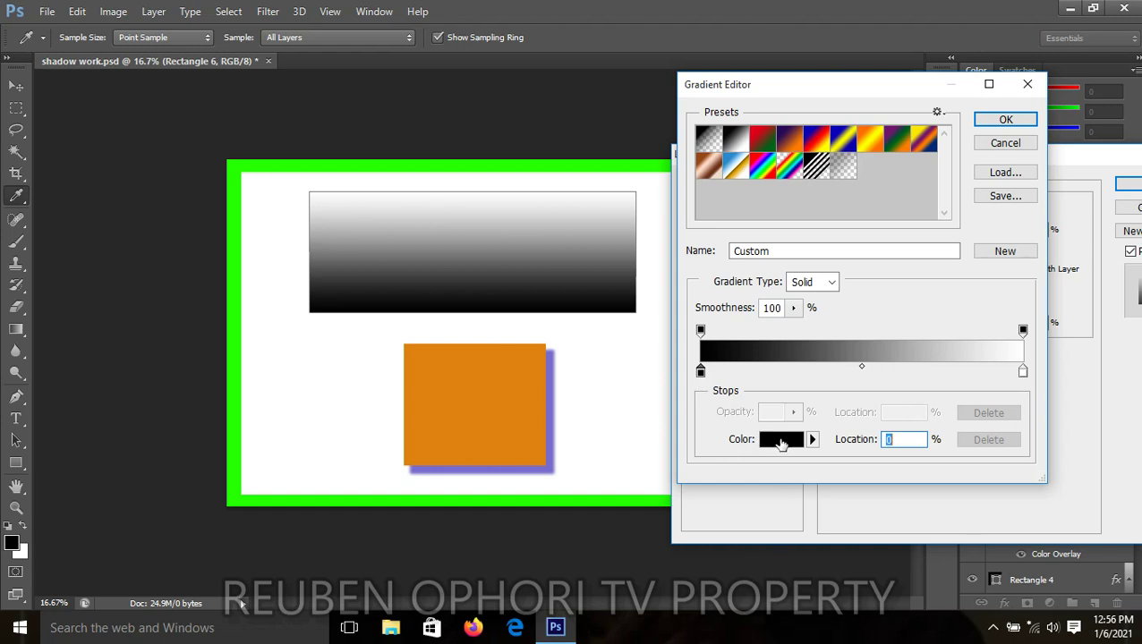
left_click(781, 441)
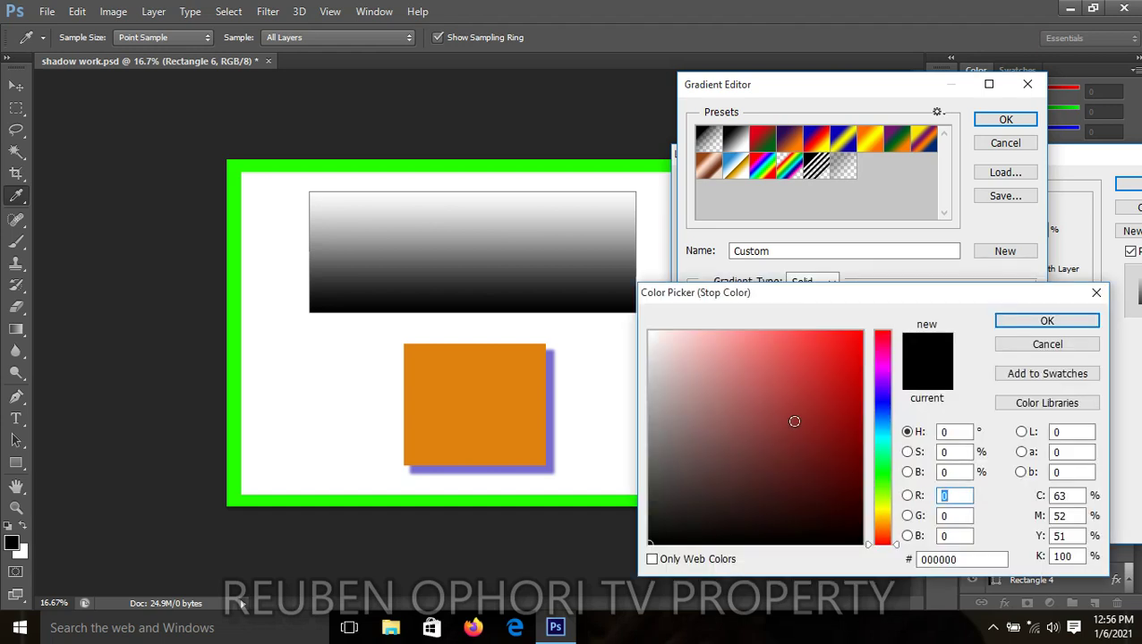
left_click(873, 397)
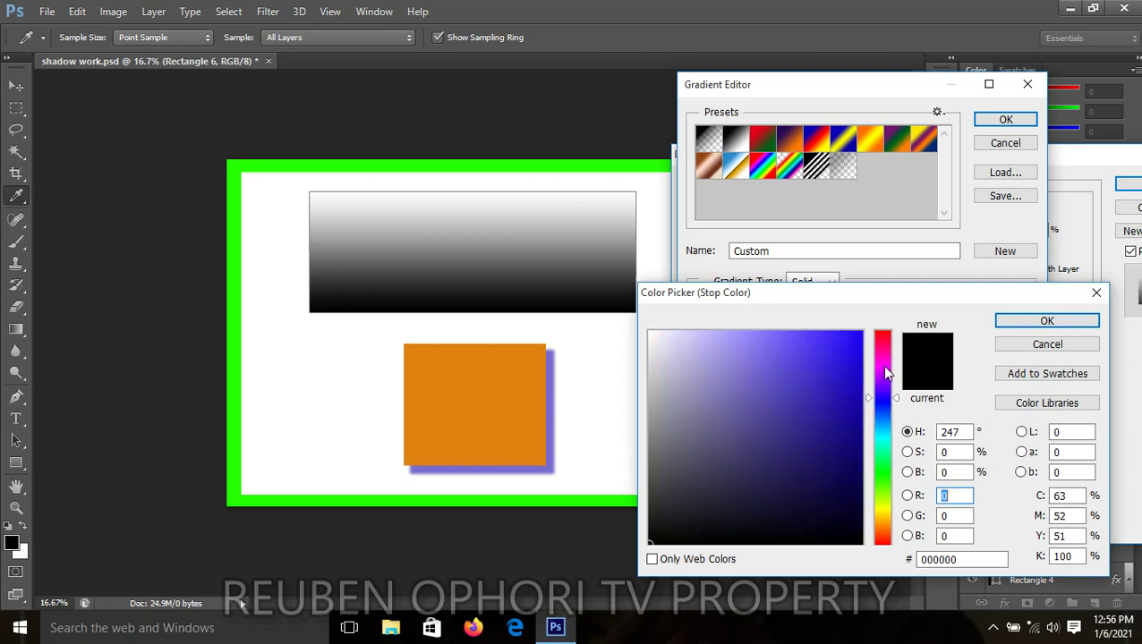
left_click(879, 364)
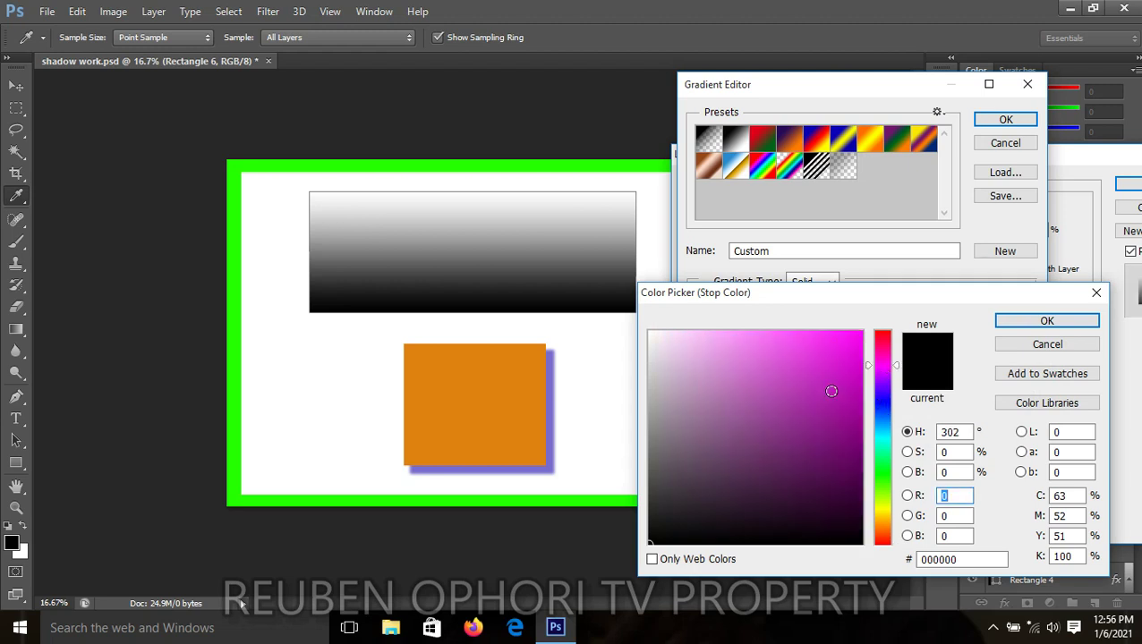
left_click(831, 433)
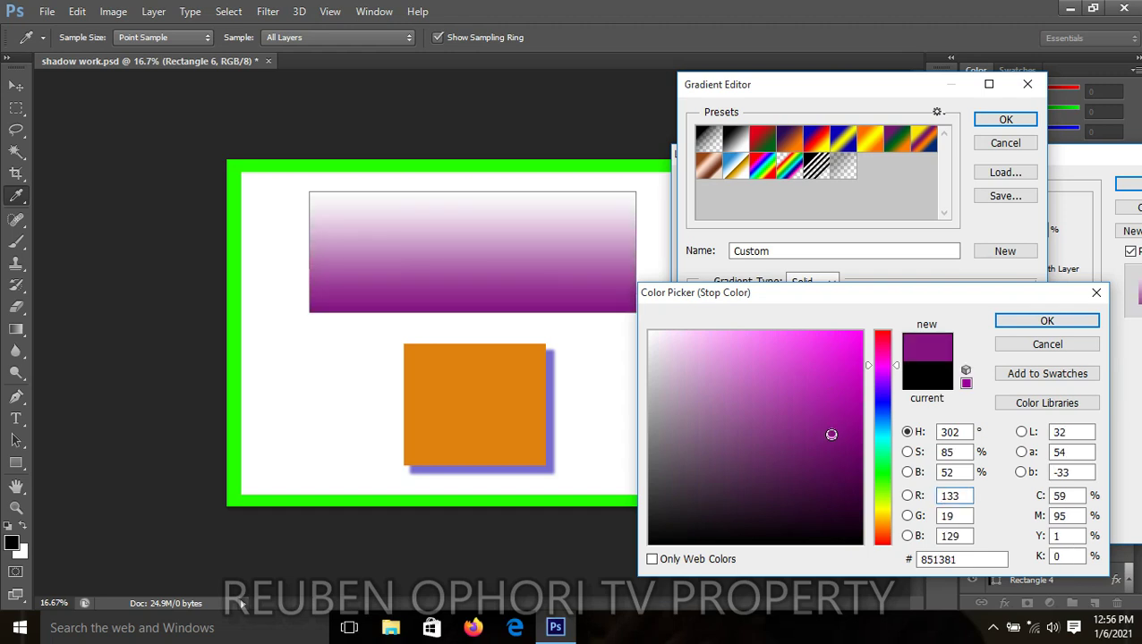
left_click(1029, 329)
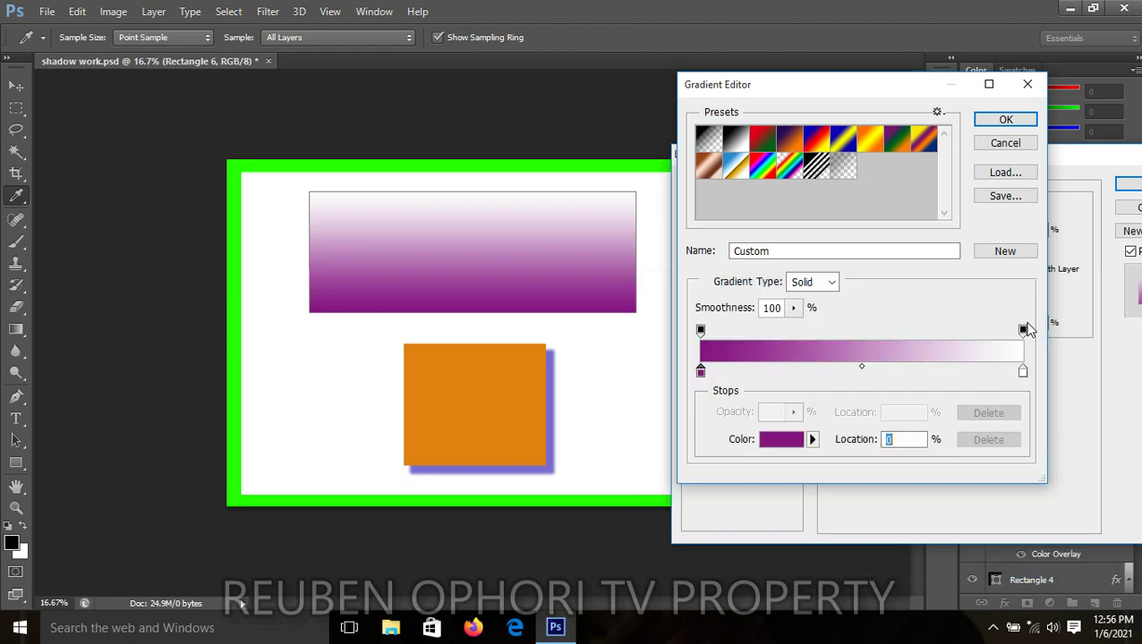
Step: Set the gradient's white right stop to dark red 9a0c0c and move it inward to 75%
left_click(1022, 374)
double_click(1022, 372)
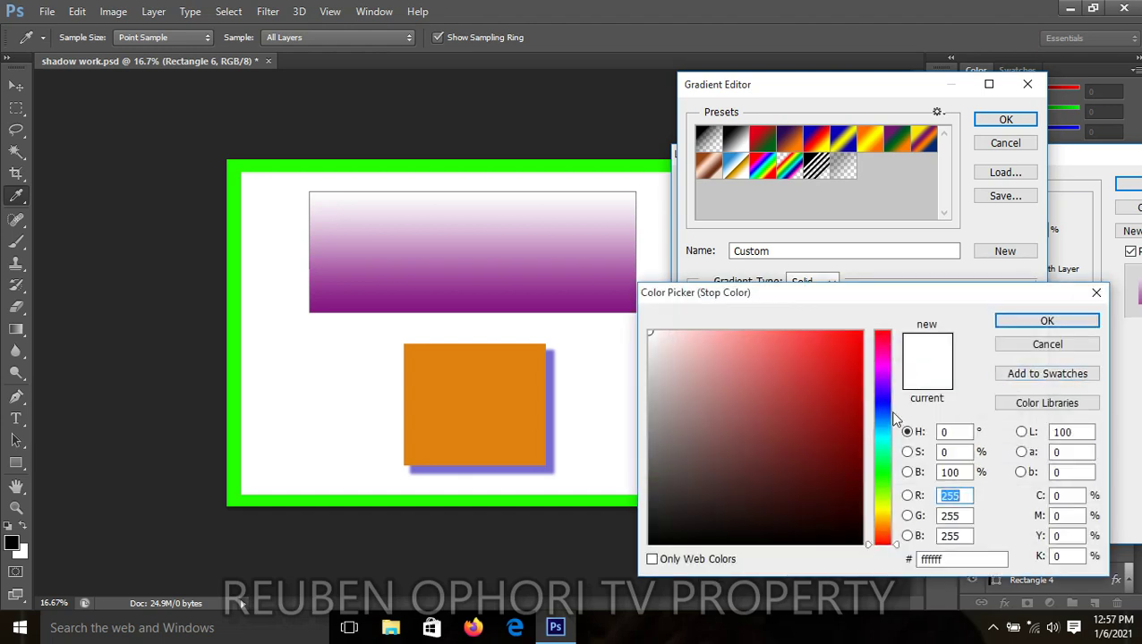
left_click(845, 416)
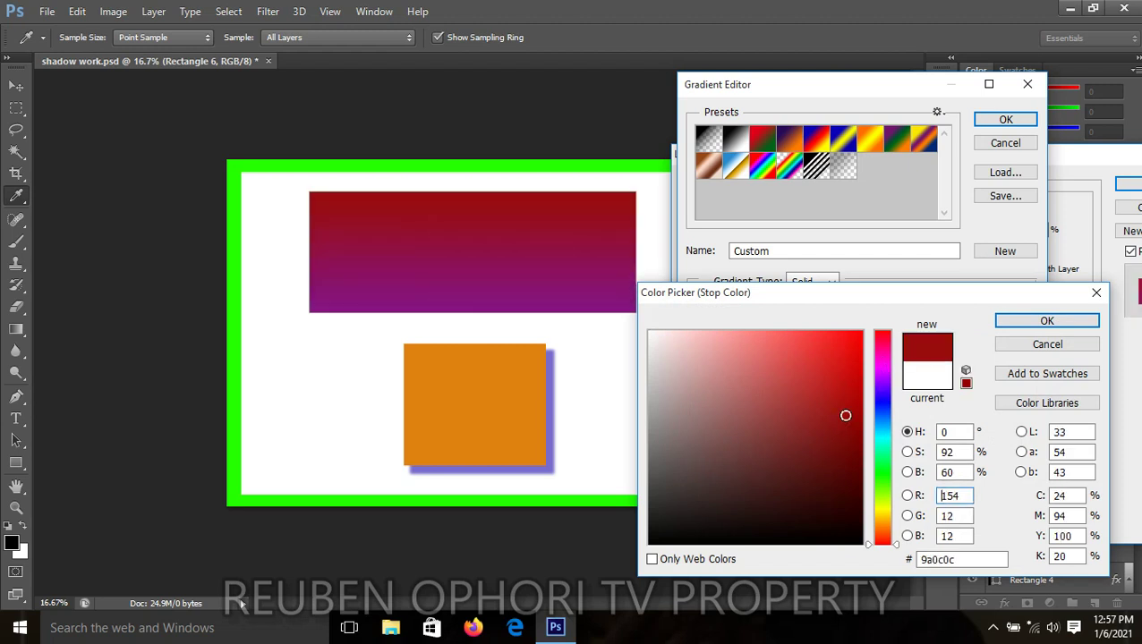
left_click(1042, 330)
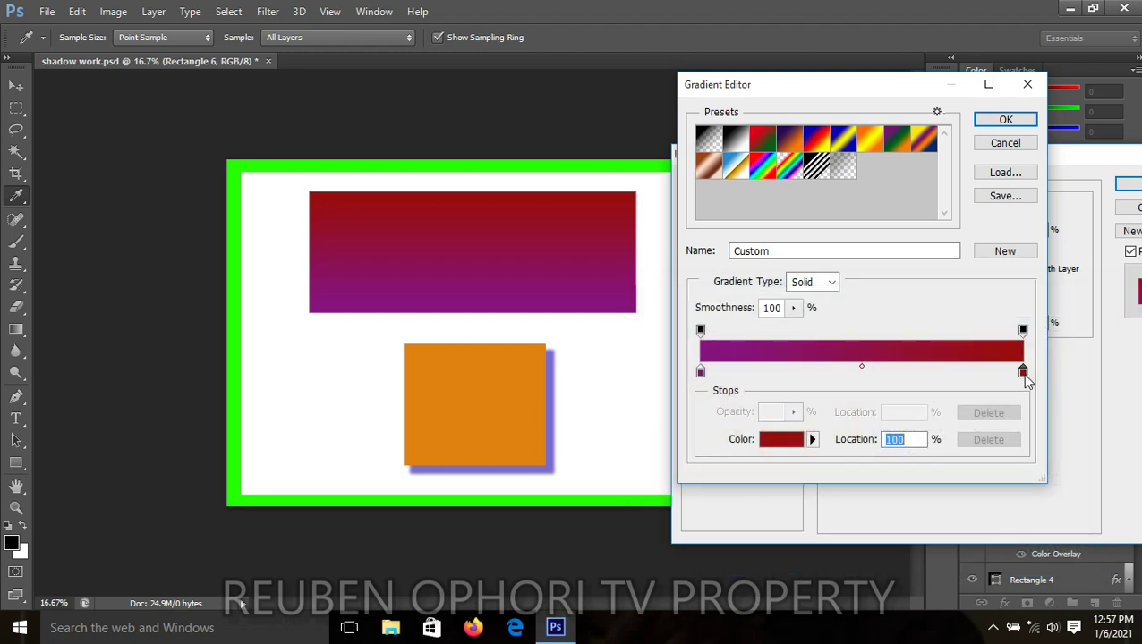
left_click_drag(1023, 374, 942, 376)
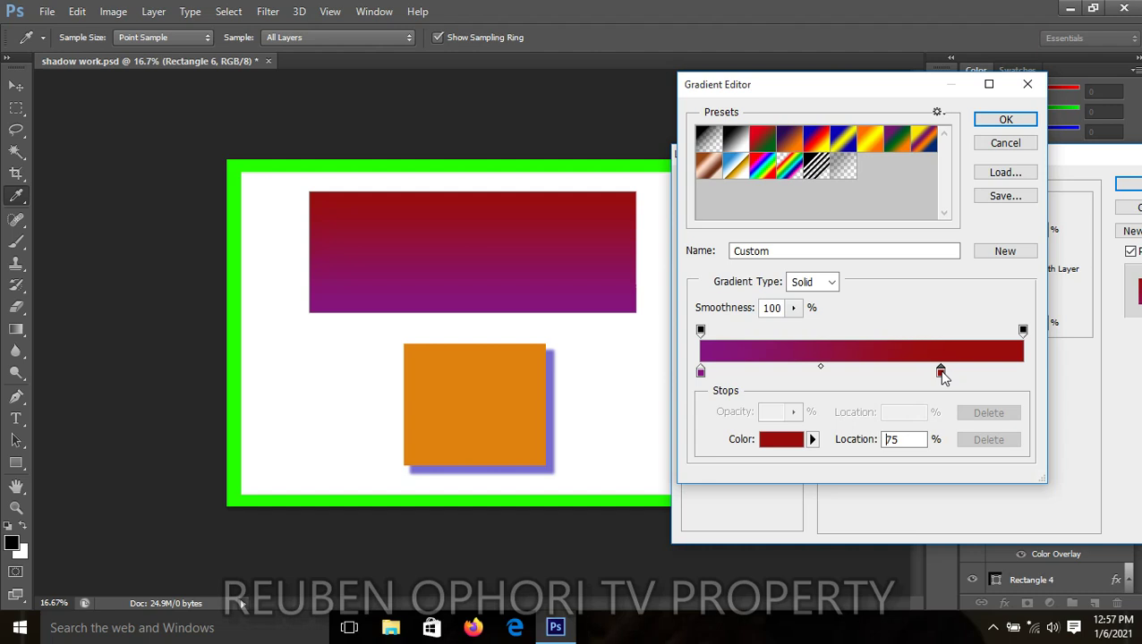
Step: Place the red gradient stop at about 73% and the purple stop at 36%
left_click_drag(942, 376, 938, 375)
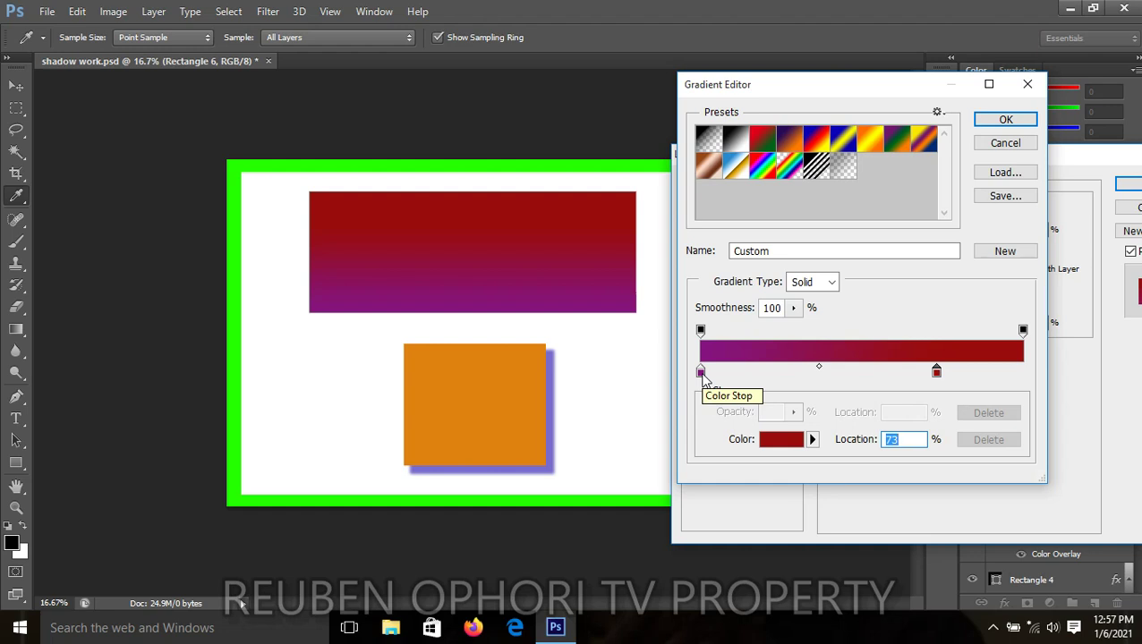
left_click(701, 376)
left_click_drag(701, 376, 815, 368)
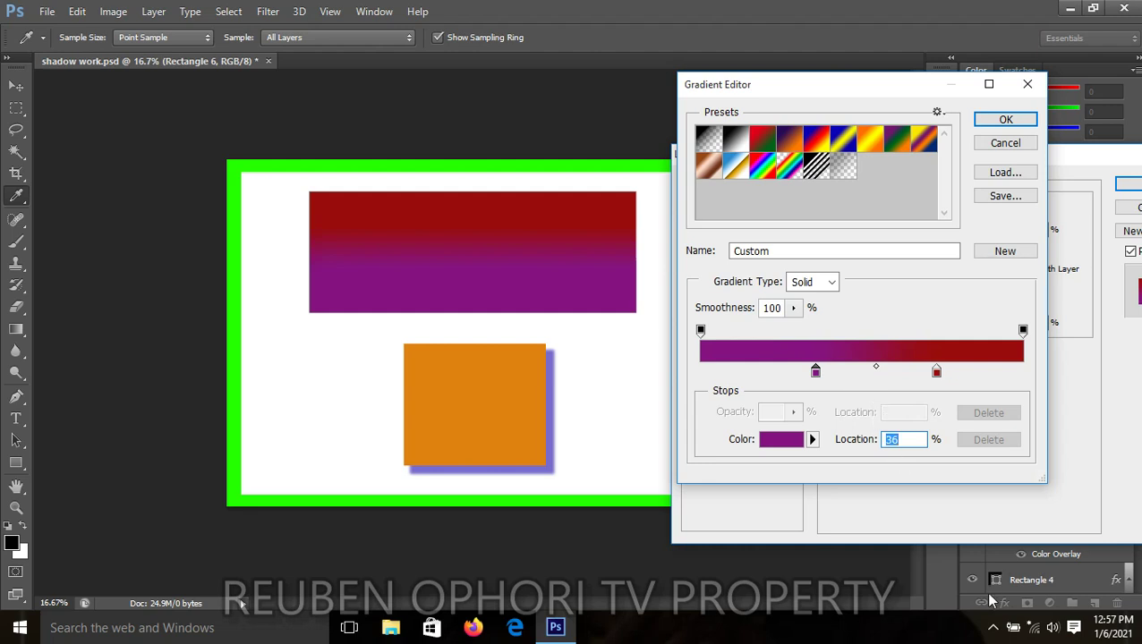
Step: Apply the purple-to-red gradient and, after trying other angles, keep it at 90° with red on top
left_click(1020, 123)
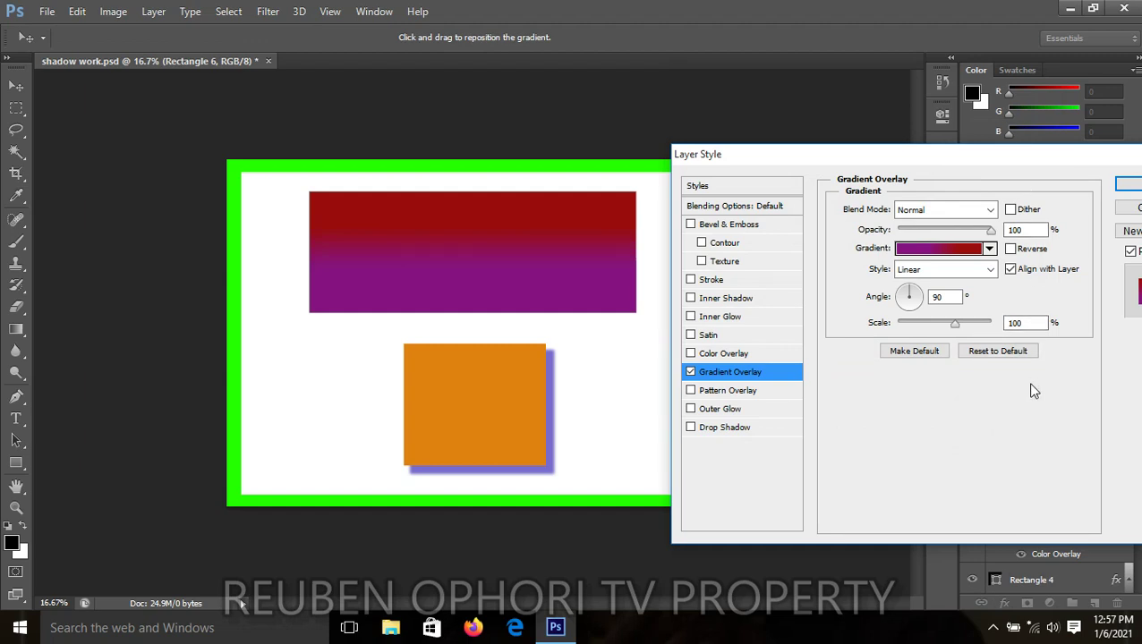
left_click(921, 300)
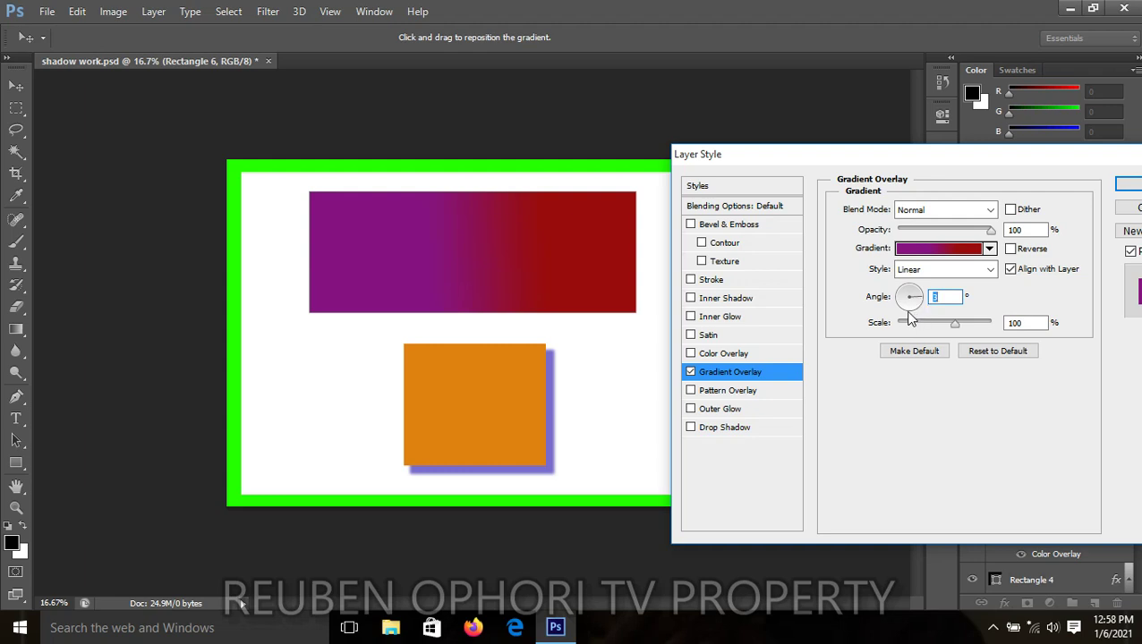
left_click(909, 319)
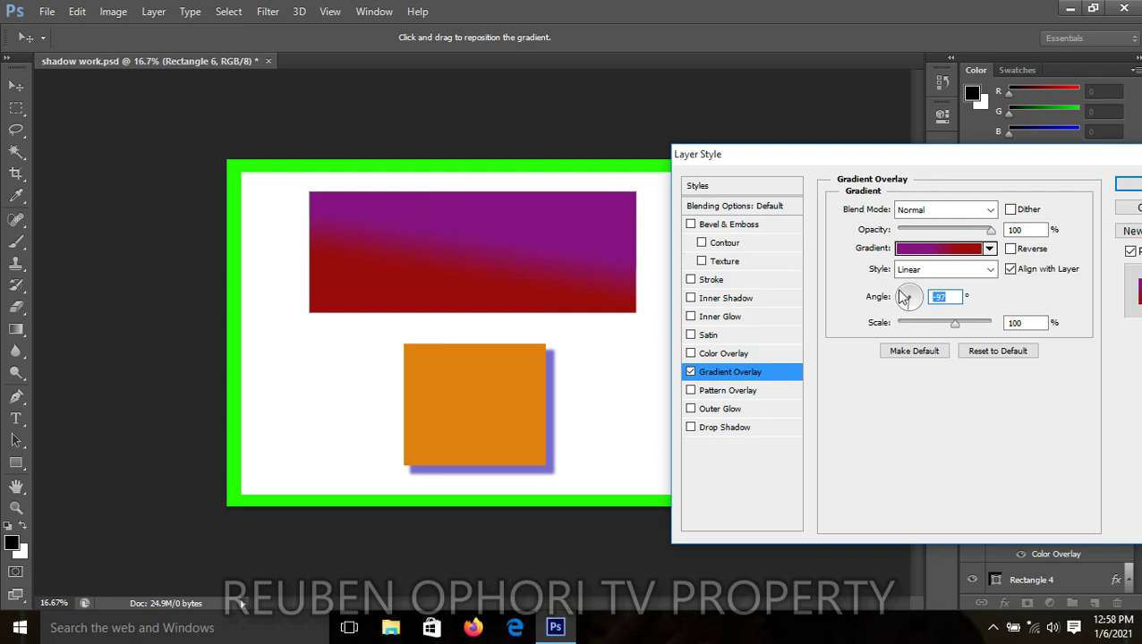
left_click(903, 298)
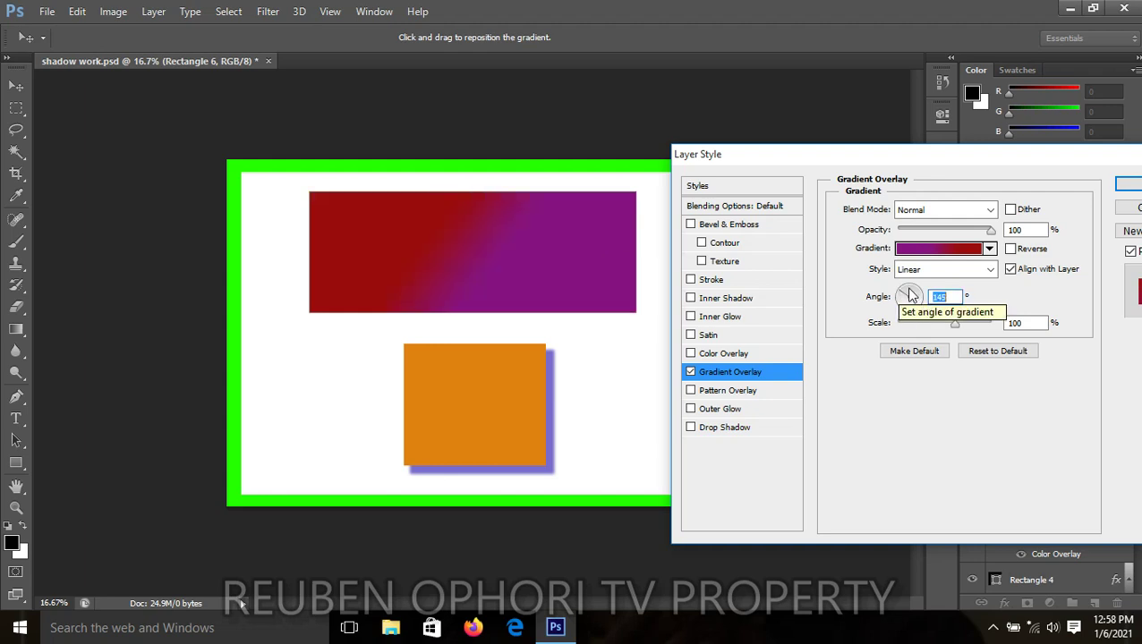
left_click(909, 292)
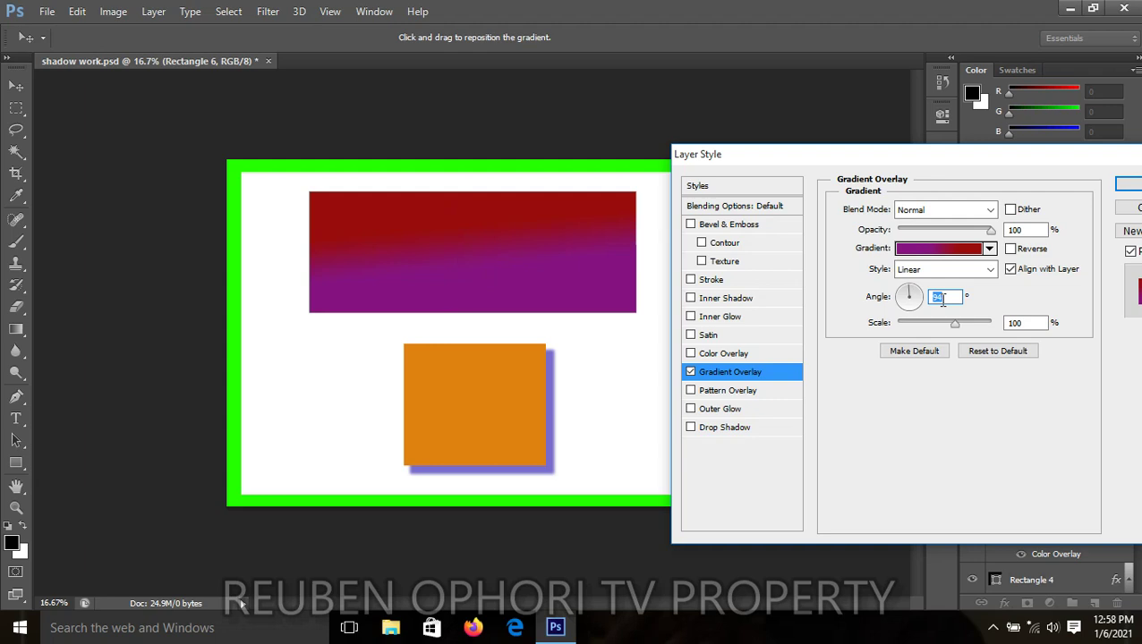
left_click(939, 250)
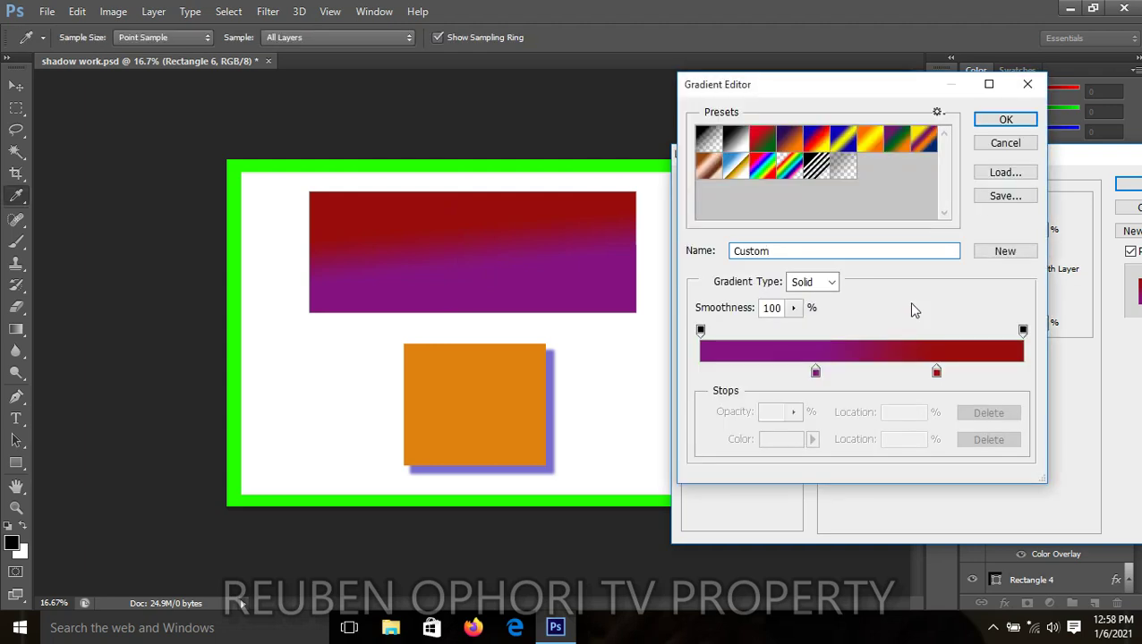
left_click(1031, 123)
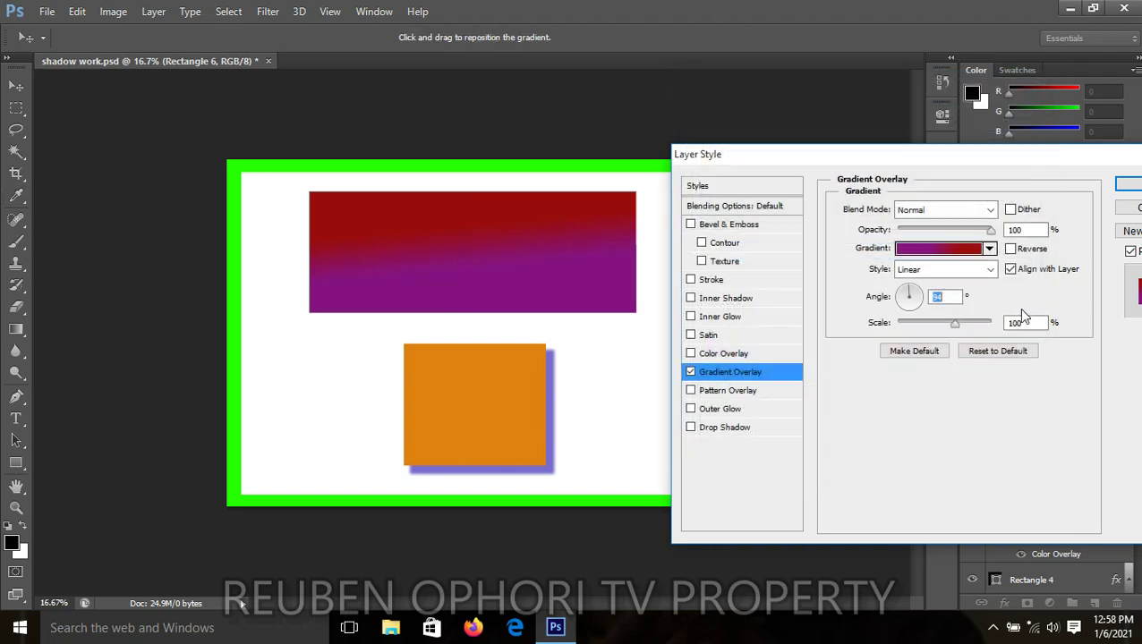
Step: Load the Orange, Yellow, Orange preset into the Gradient Editor, leaving the right orange stop unchanged
left_click(935, 247)
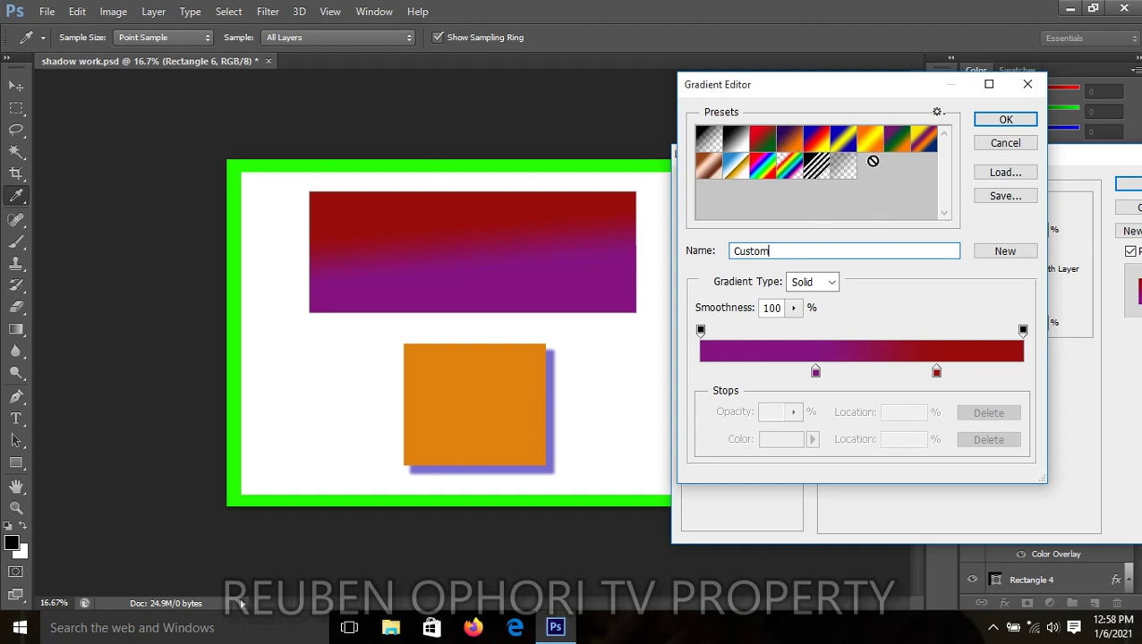
left_click(873, 149)
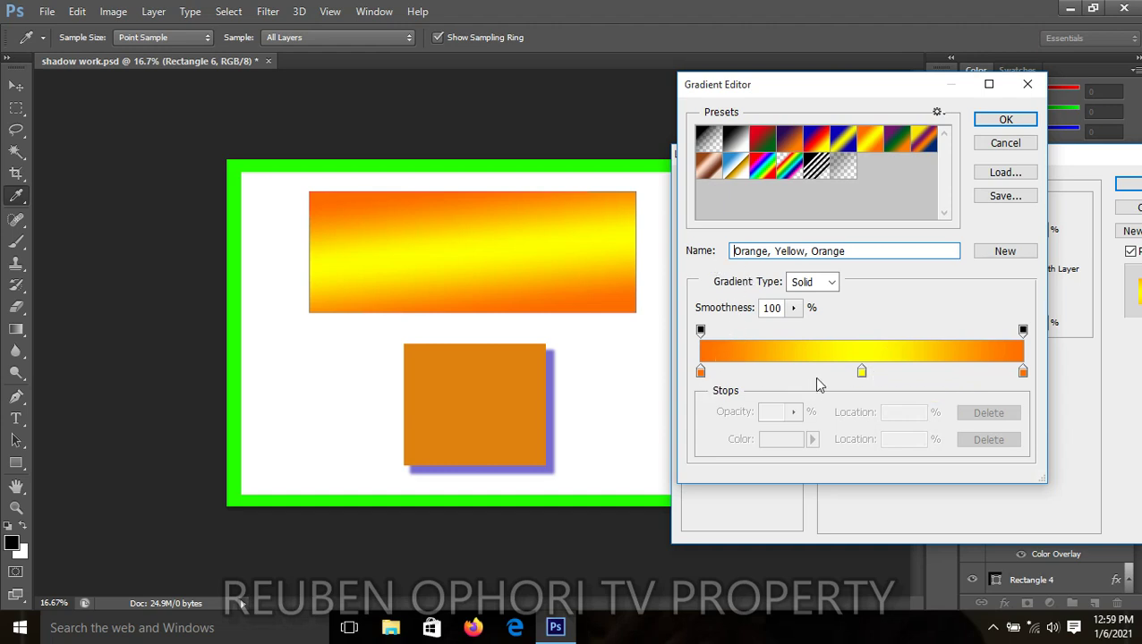
left_click(1022, 372)
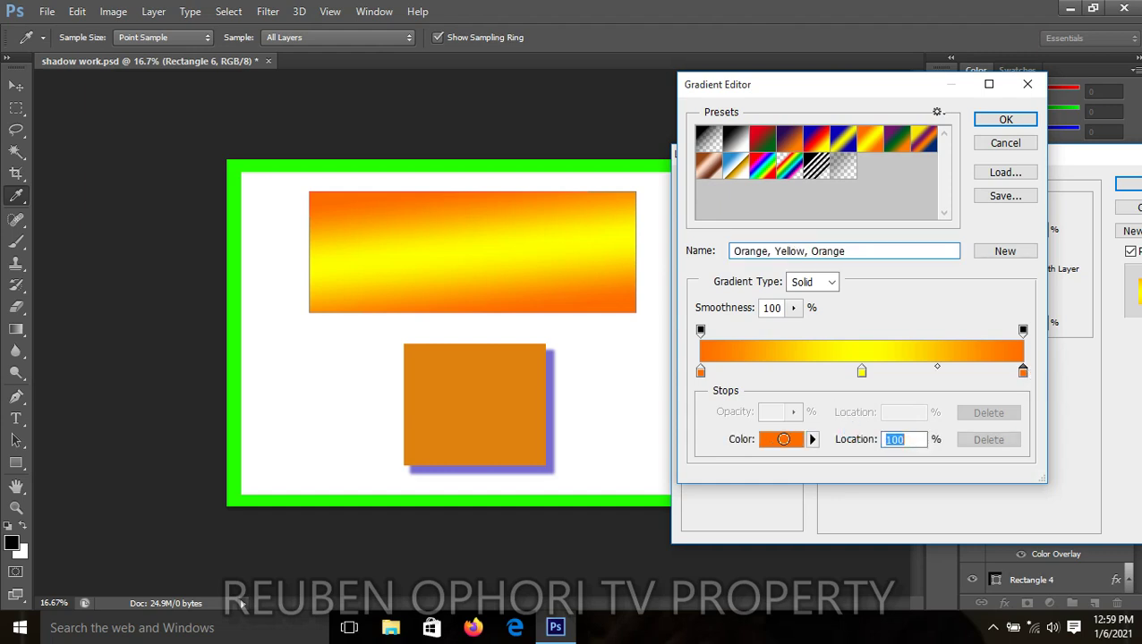
left_click(783, 440)
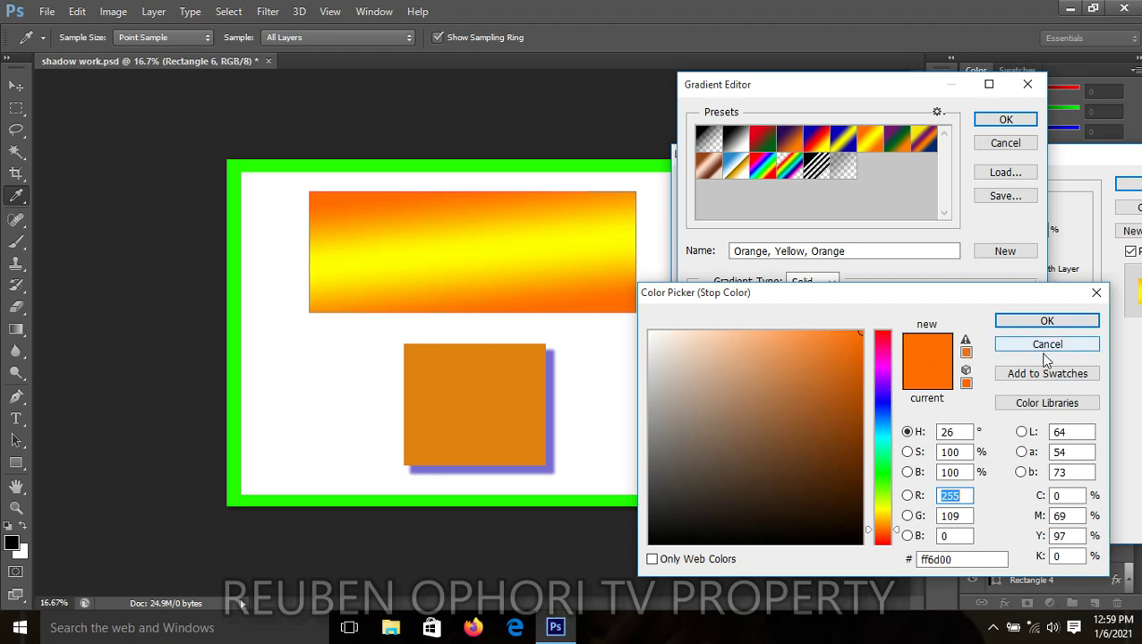
left_click(1081, 328)
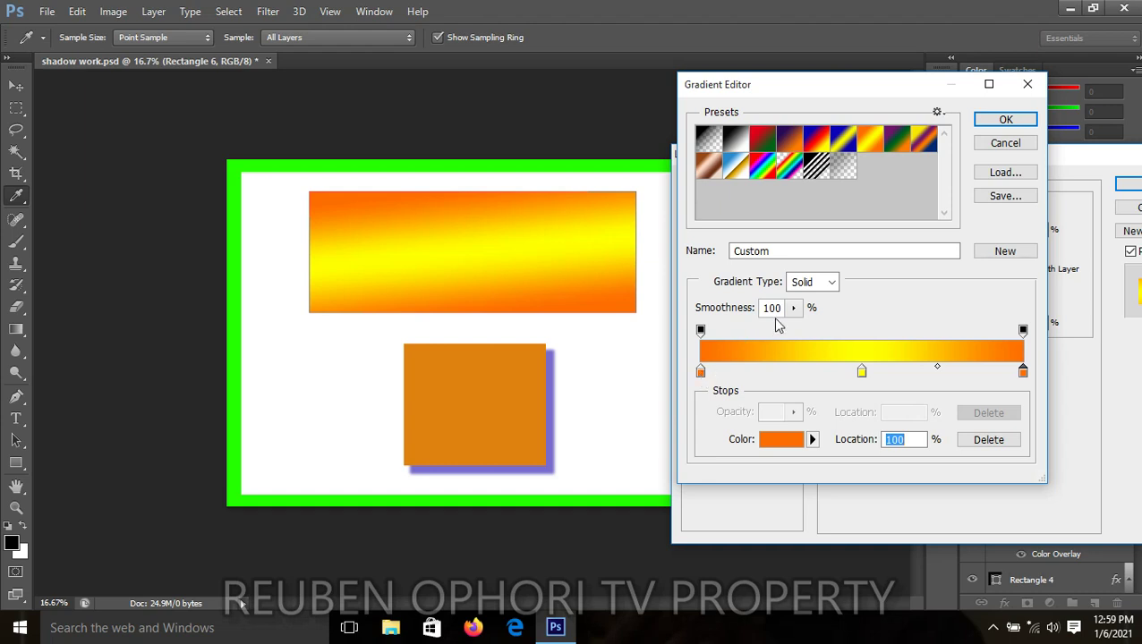
Step: Confirm the new gradient, apply the layer style and deselect the rectangle to view the result
left_click(1005, 119)
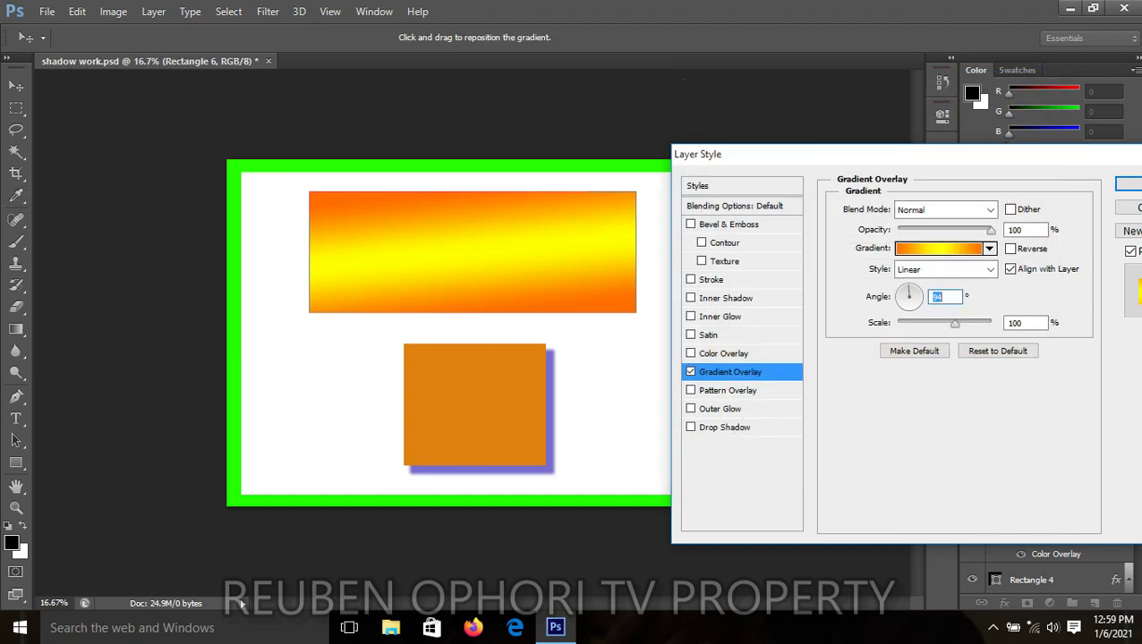
key("Return")
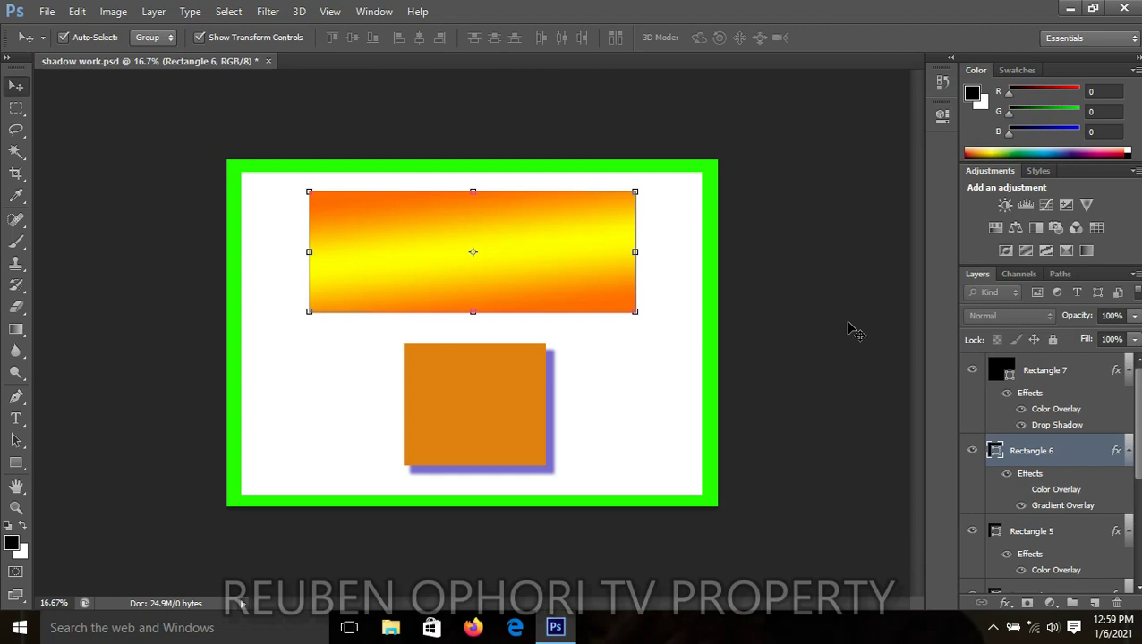
left_click(830, 325)
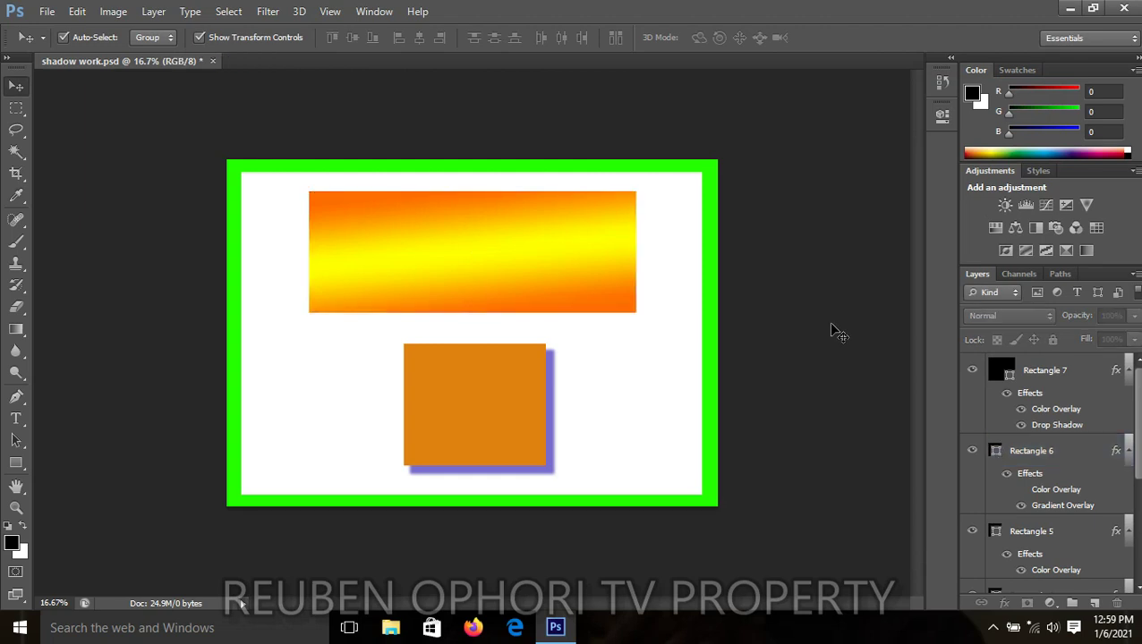